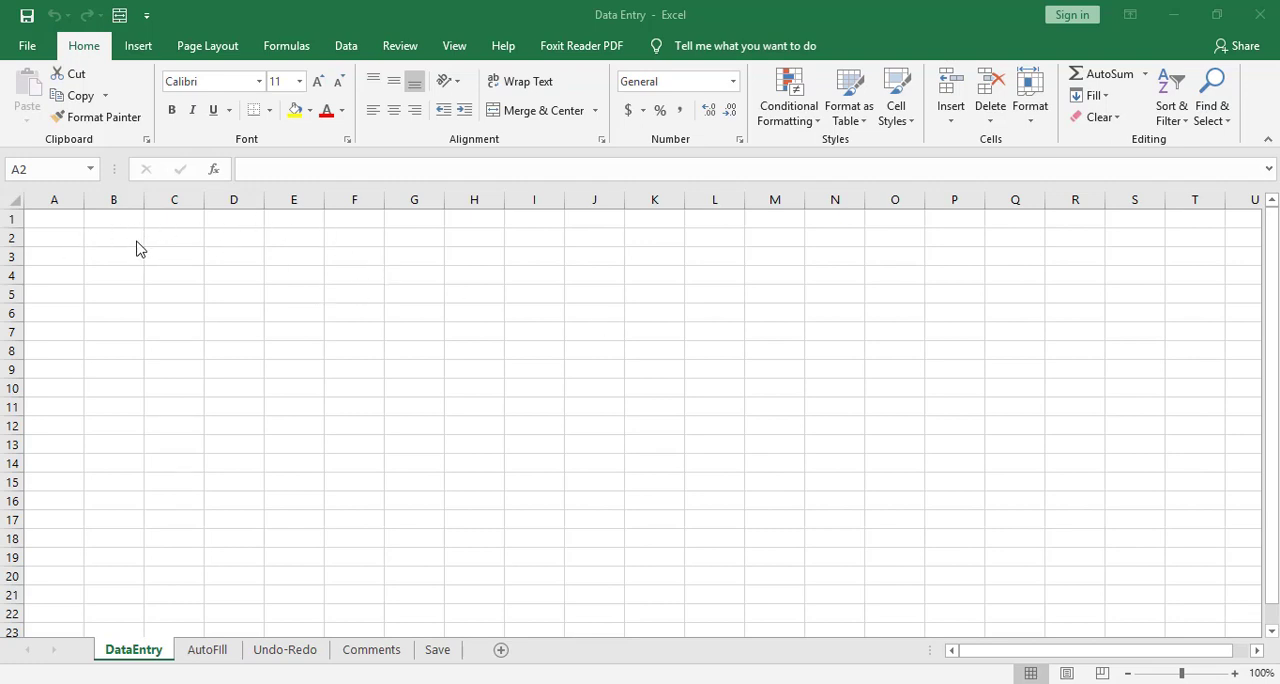
# Select cell B2 and enlarge the DataEntry worksheet view to 180%.
pyautogui.click(81, 242)
pyautogui.click(111, 237)
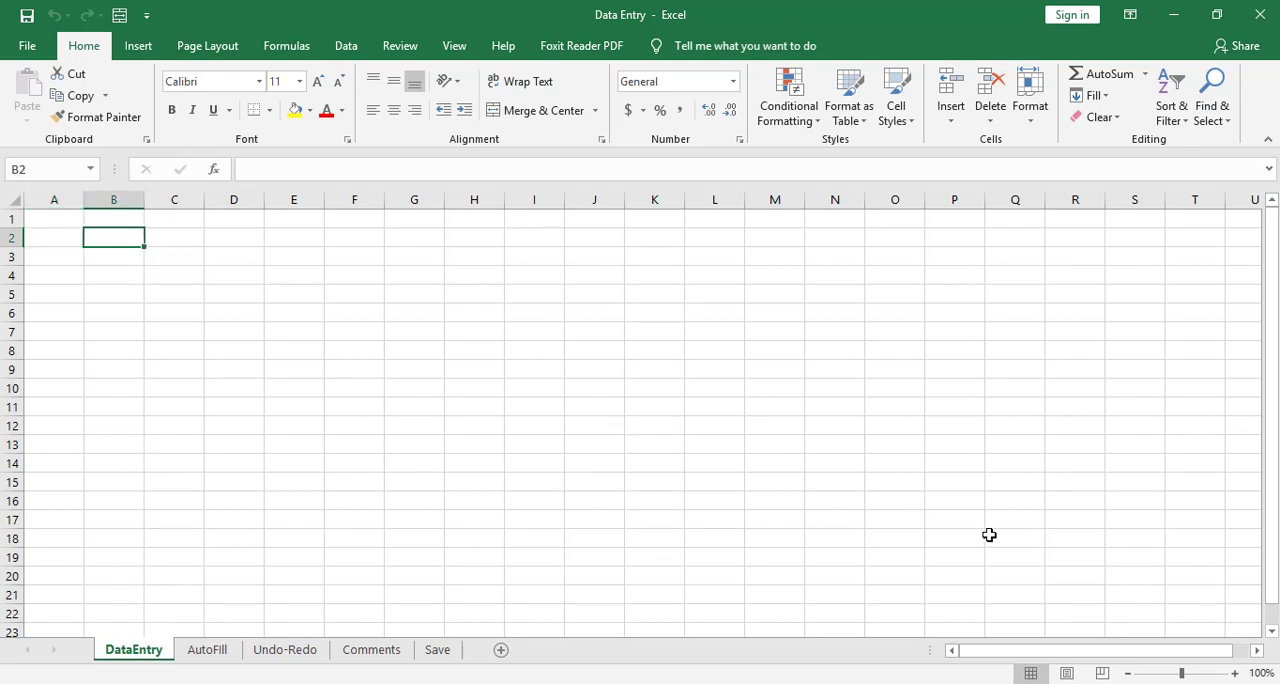
pyautogui.doubleClick(1236, 673)
pyautogui.click(1236, 673)
pyautogui.click(1236, 673)
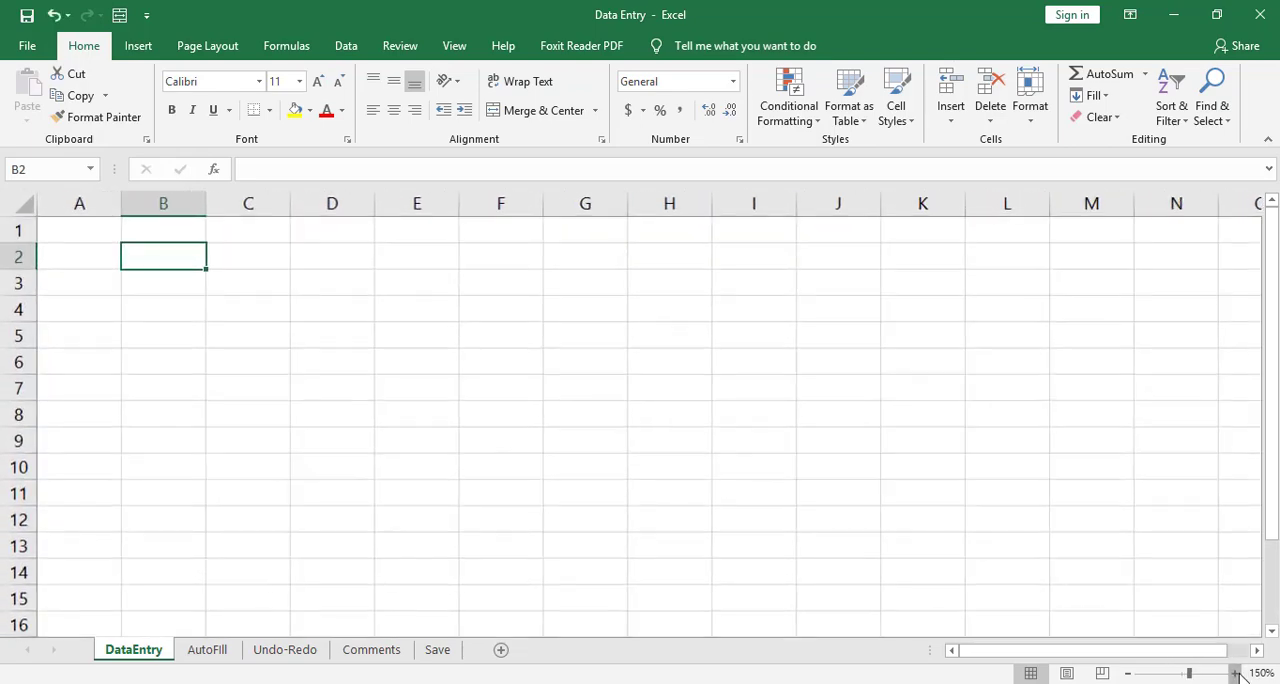
pyautogui.doubleClick(1236, 673)
pyautogui.click(1236, 673)
pyautogui.click(1236, 673)
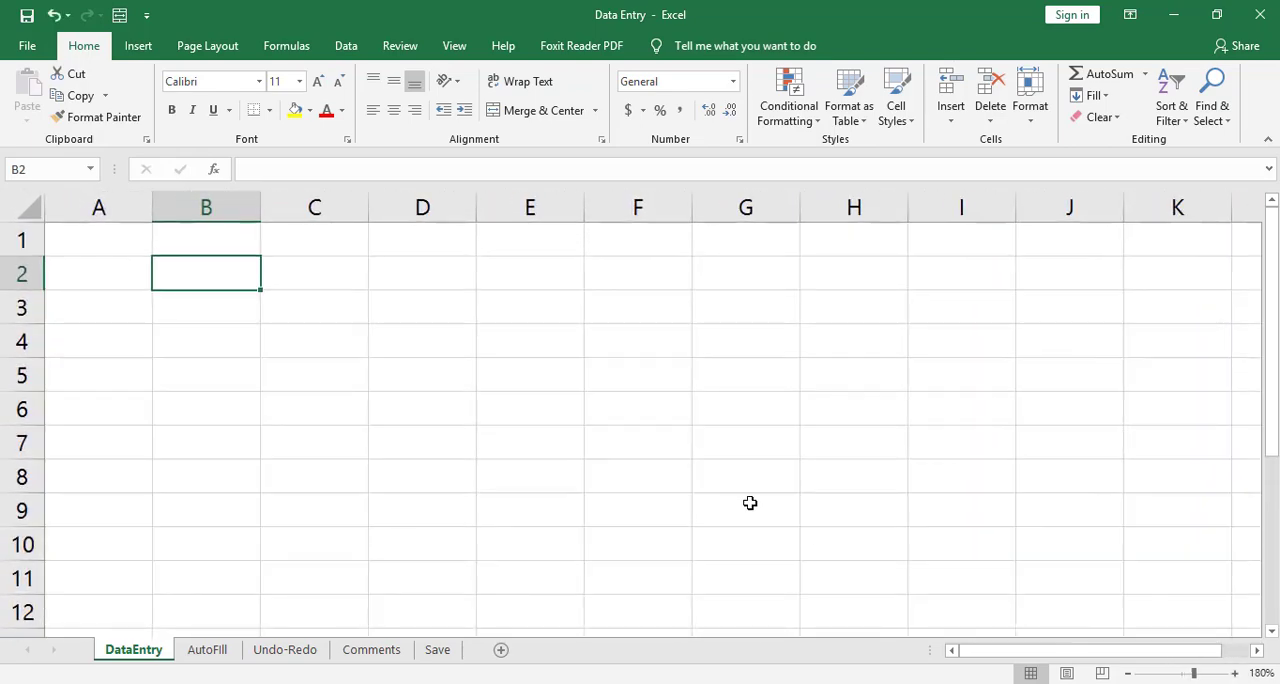
# Enter the row label "Sales" in cell A2 of the DataEntry sheet.
pyautogui.click(131, 262)
pyautogui.click(200, 270)
pyautogui.click(355, 300)
pyautogui.click(180, 284)
pyautogui.click(102, 266)
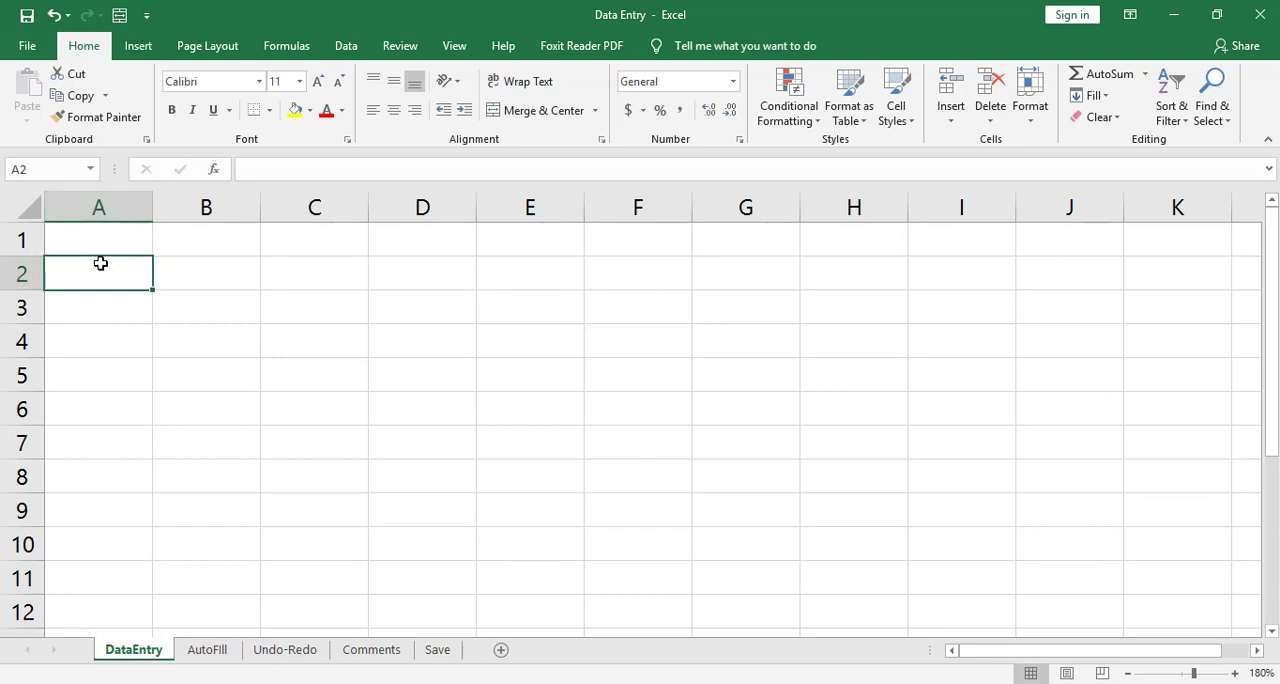
pyautogui.write('S')
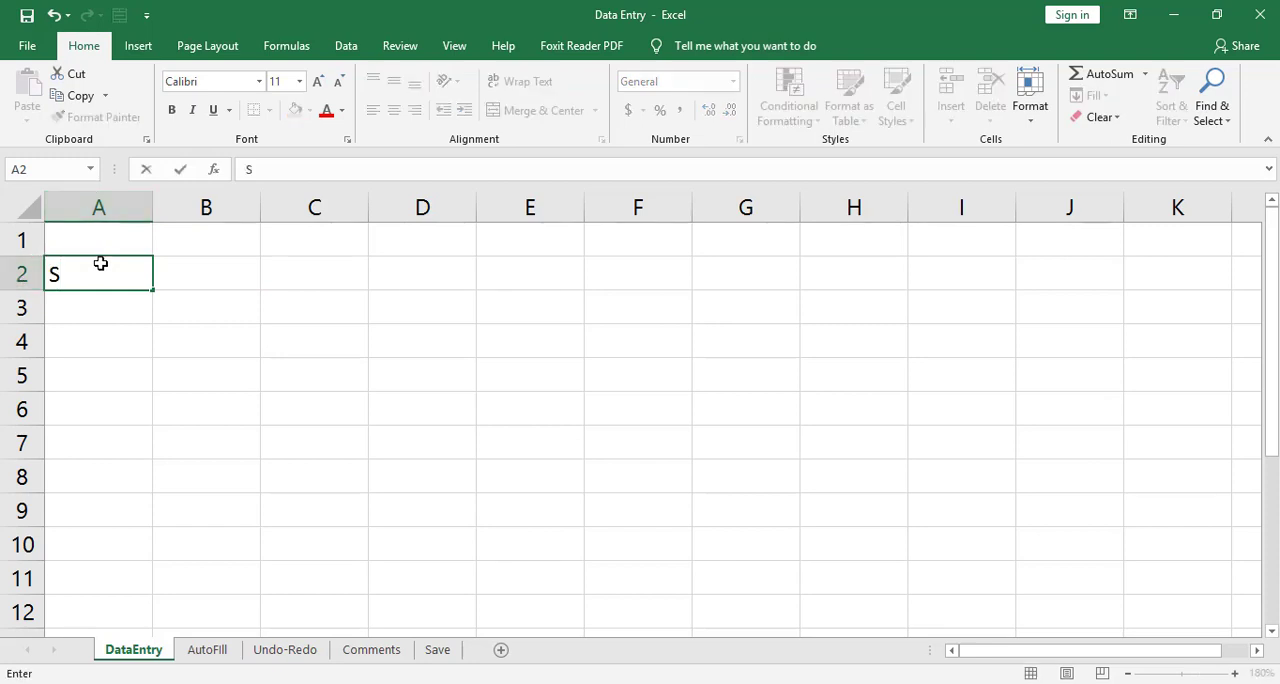
pyautogui.write('ales')
pyautogui.press('Return')
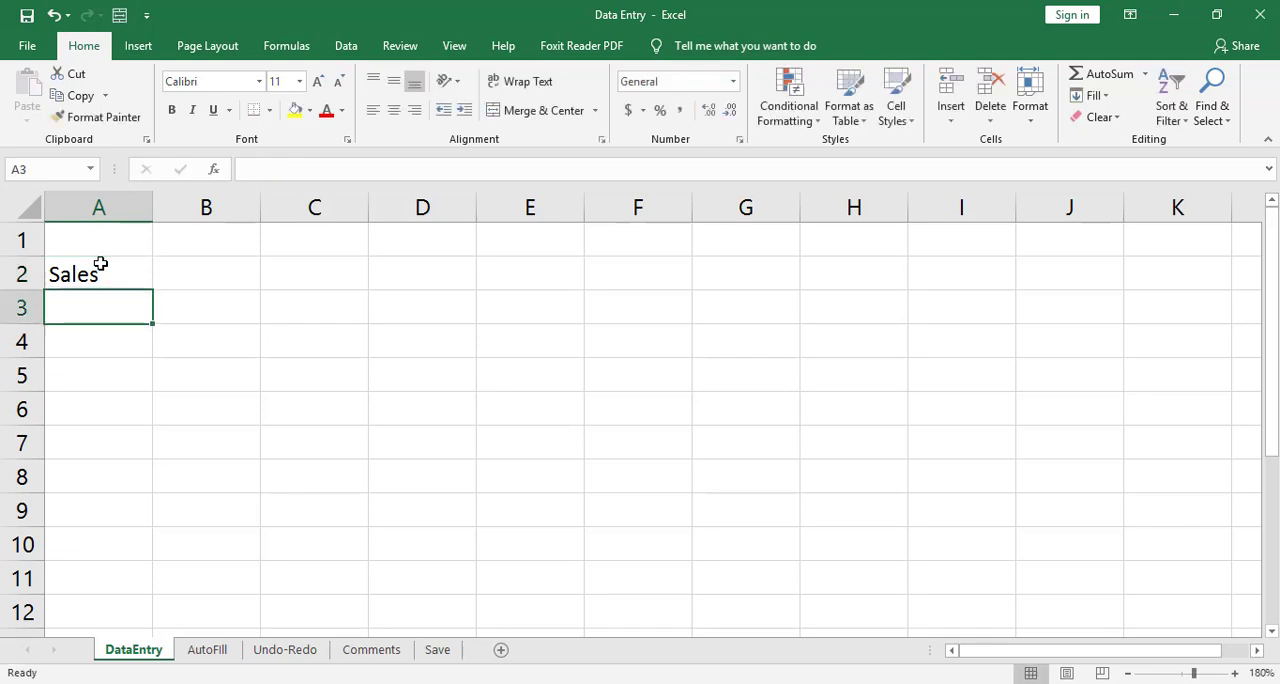
# Enter the deliberately misspelled label "Expeses" in cell A3, directly below Sales.
pyautogui.click(100, 264)
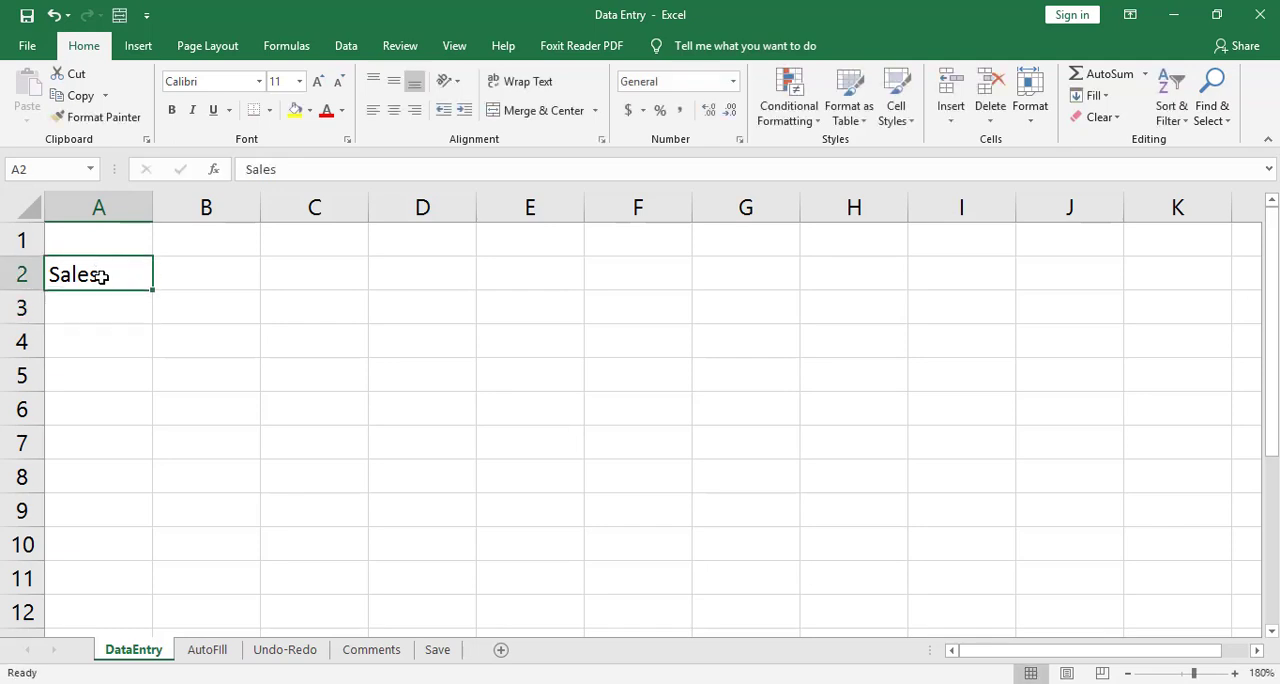
pyautogui.click(101, 300)
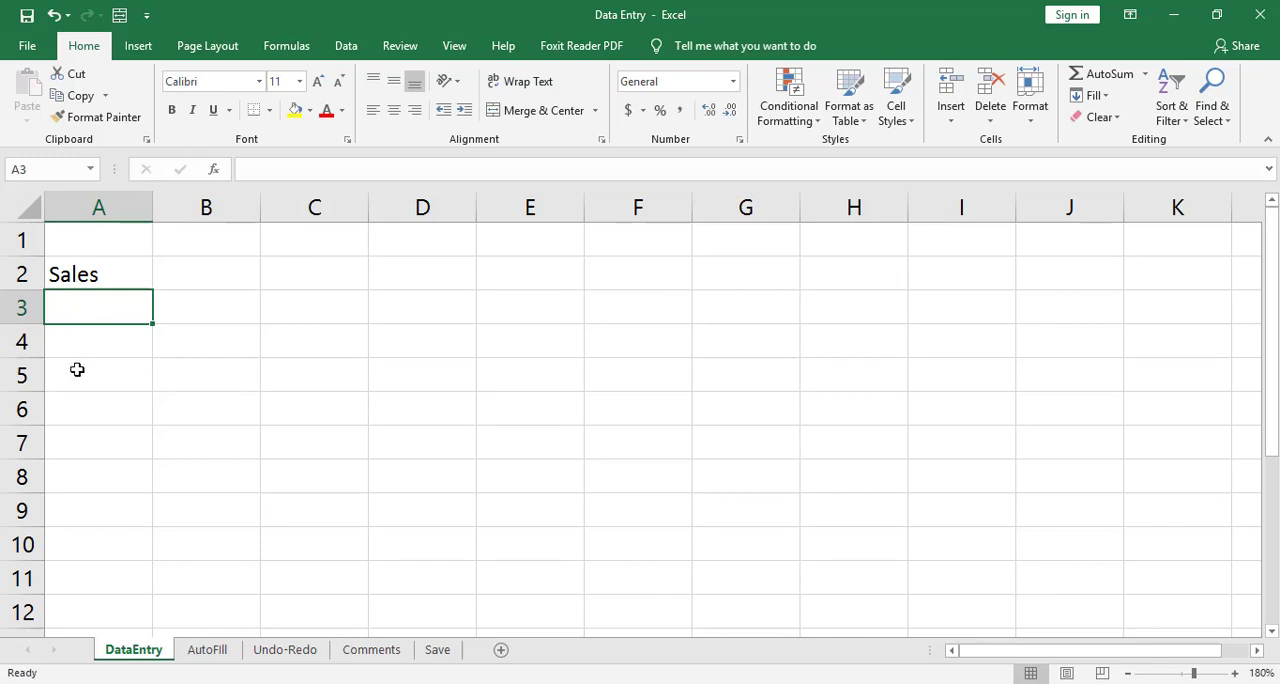
pyautogui.write('Expen')
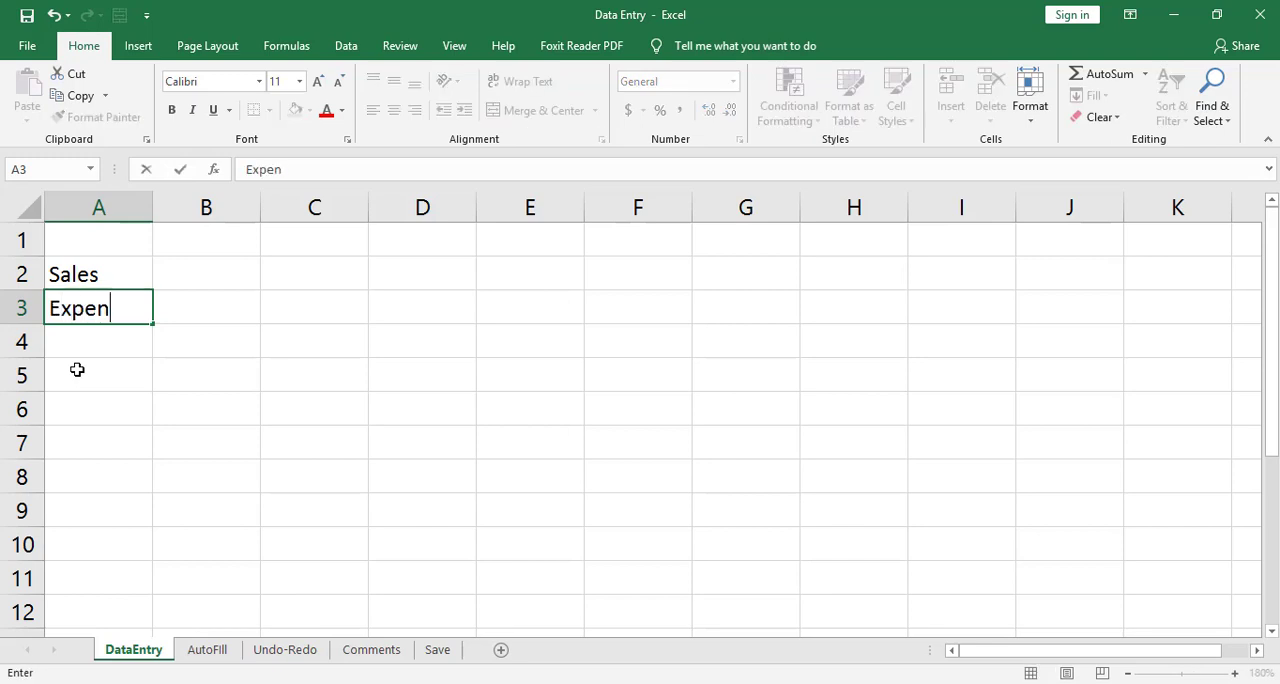
pyautogui.write('ses')
pyautogui.press('BackSpace')
pyautogui.press('BackSpace')
pyautogui.press('BackSpace')
pyautogui.press('BackSpace')
pyautogui.write('ses')
pyautogui.press('BackSpace')
pyautogui.press('BackSpace')
pyautogui.press('BackSpace')
pyautogui.write('nsese')
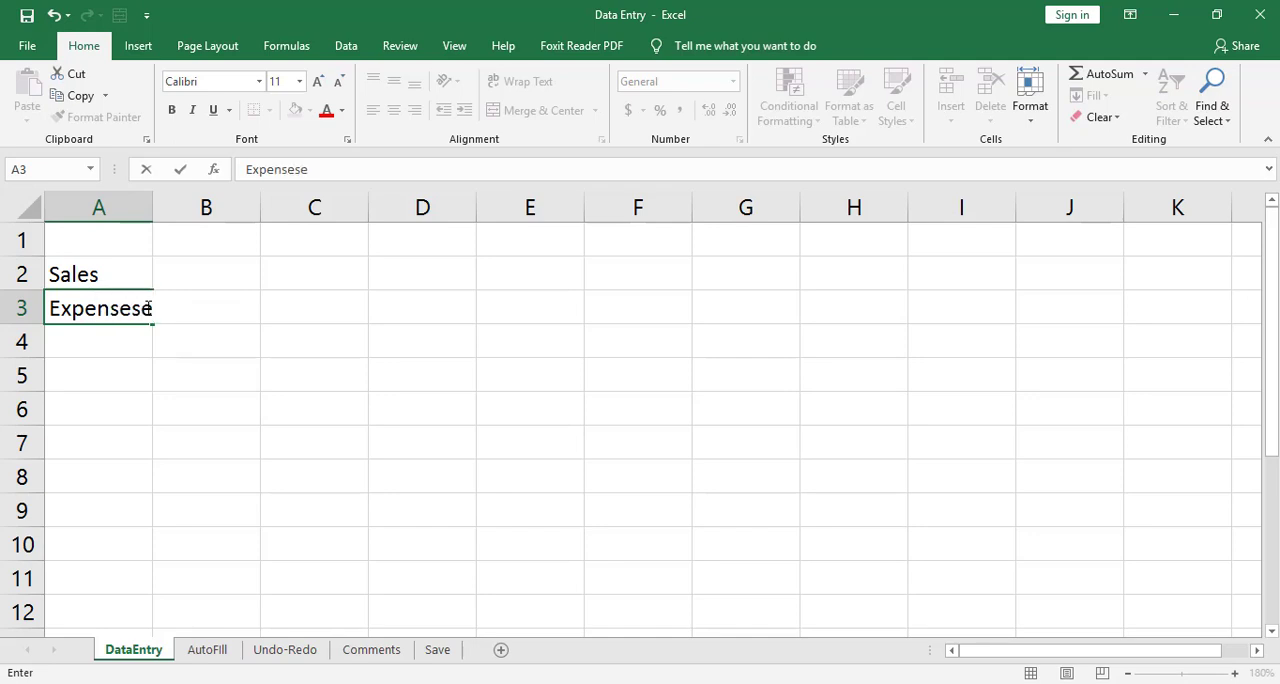
pyautogui.press('BackSpace')
pyautogui.press('BackSpace')
pyautogui.press('BackSpace')
pyautogui.press('BackSpace')
pyautogui.press('BackSpace')
pyautogui.press('BackSpace')
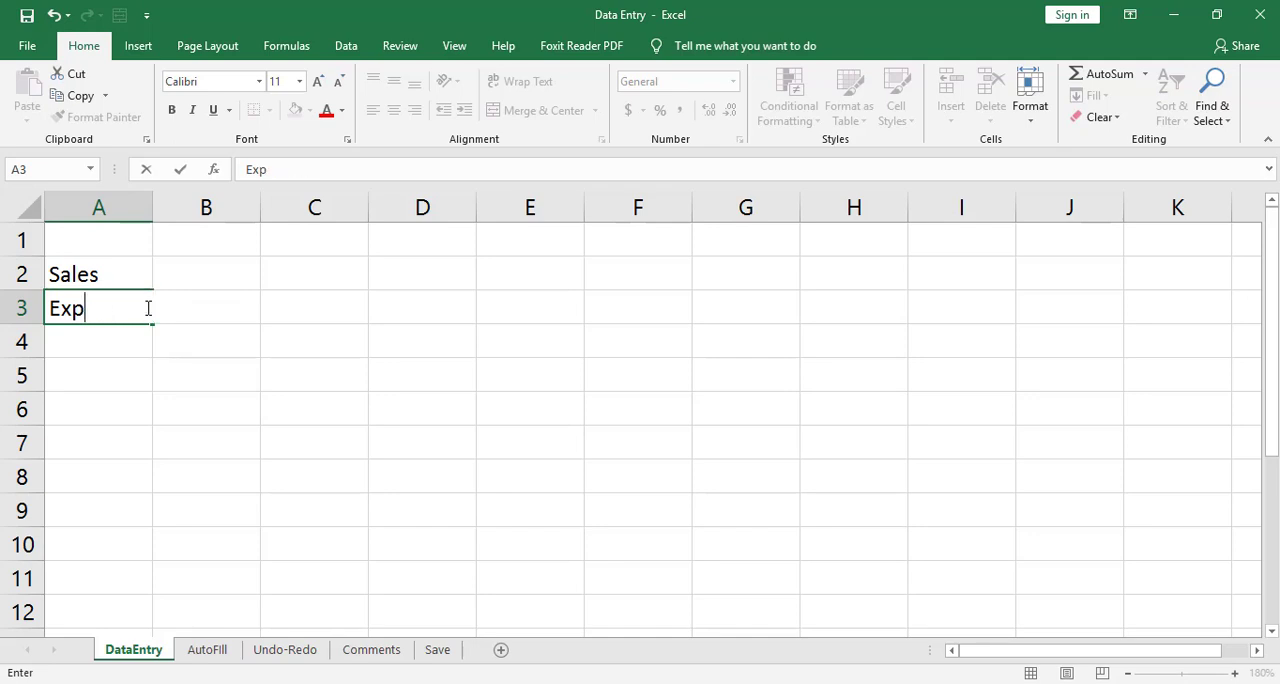
pyautogui.write('eses')
pyautogui.press('Return')
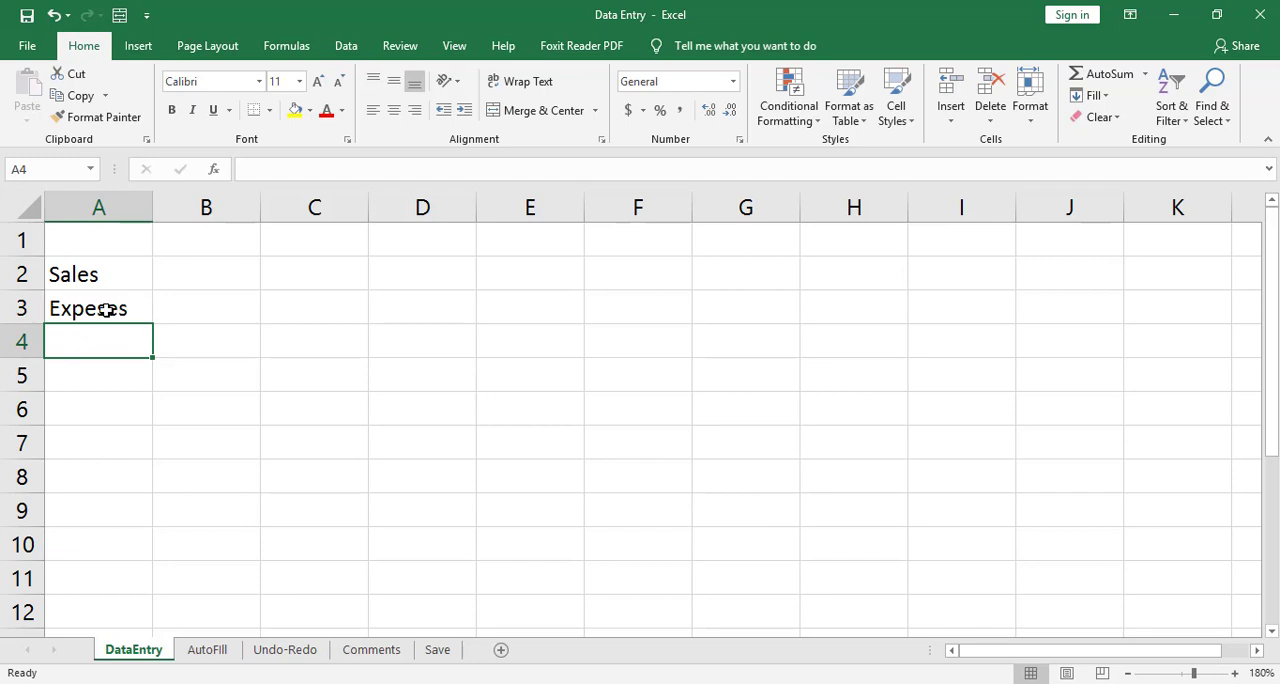
# Overwrite the entire content of cell A3 with "Expenses" and undo that replacement.
pyautogui.click(106, 310)
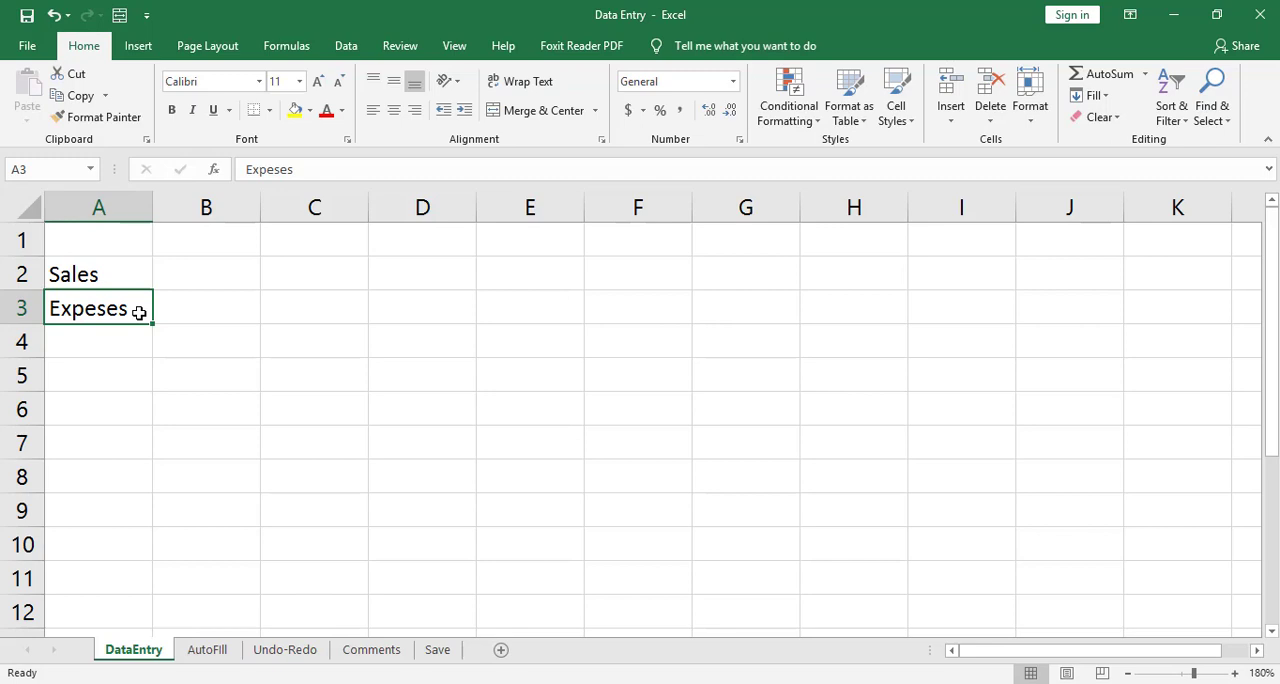
pyautogui.write('Expenses')
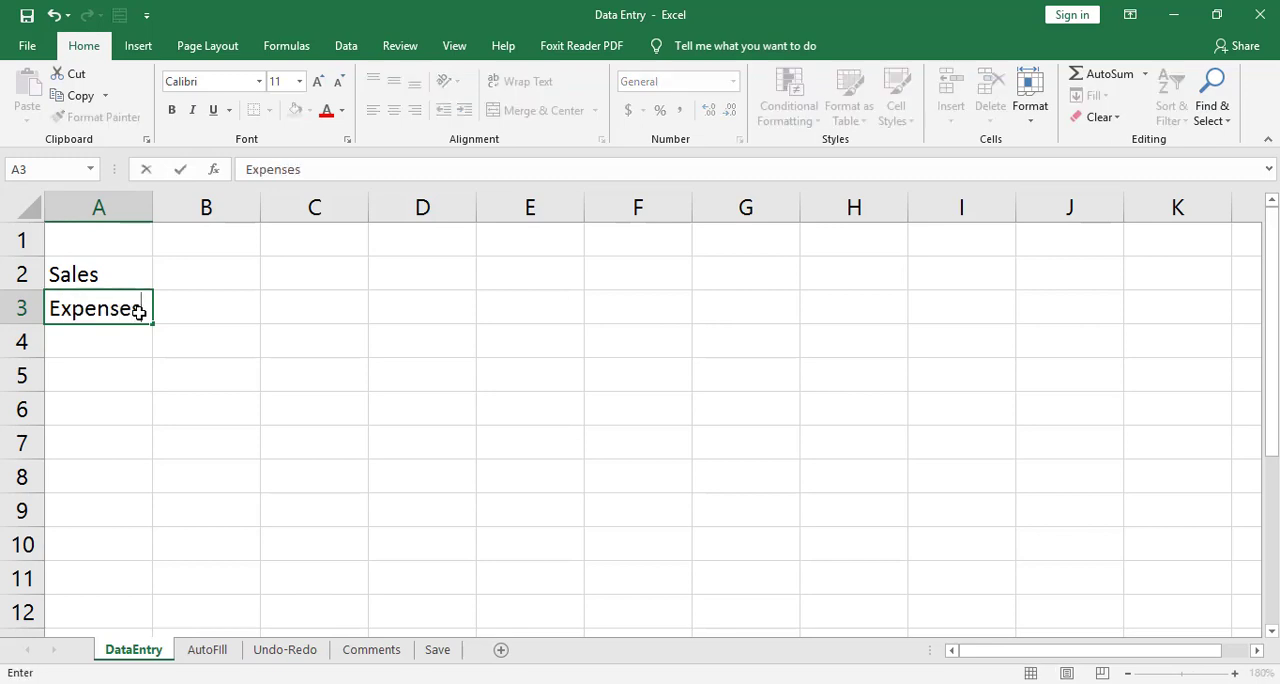
pyautogui.press('Return')
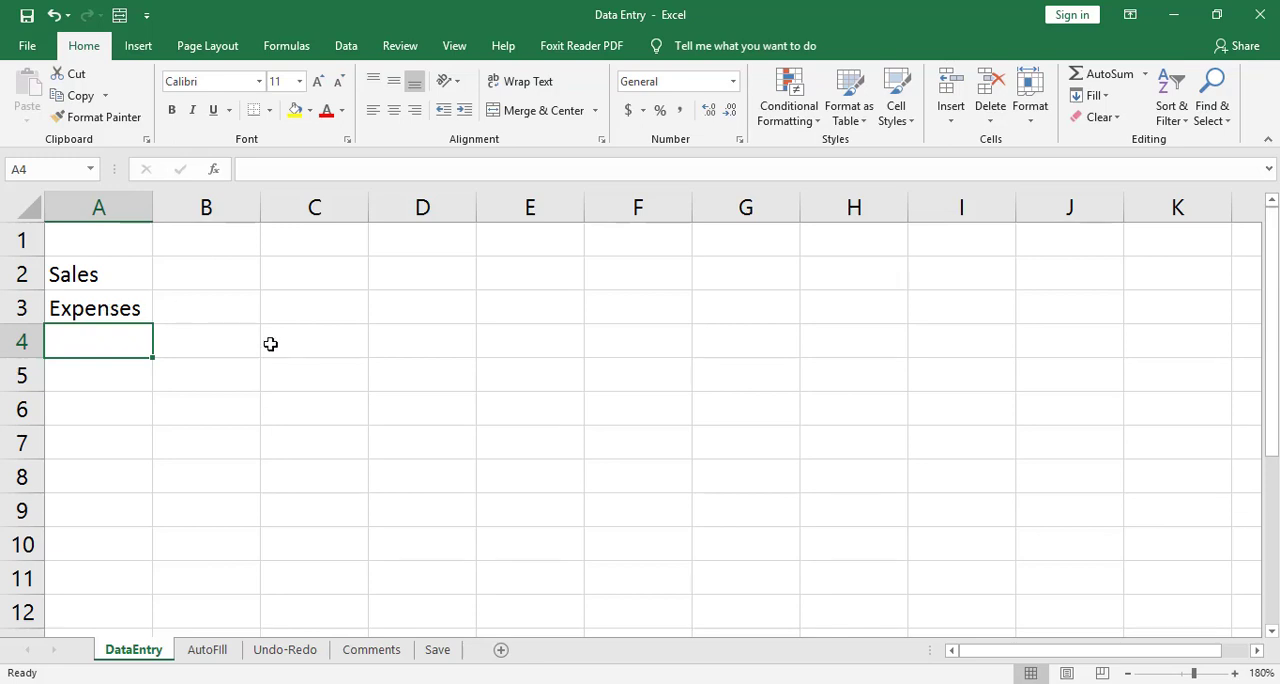
pyautogui.hotkey('ctrl', 'z')
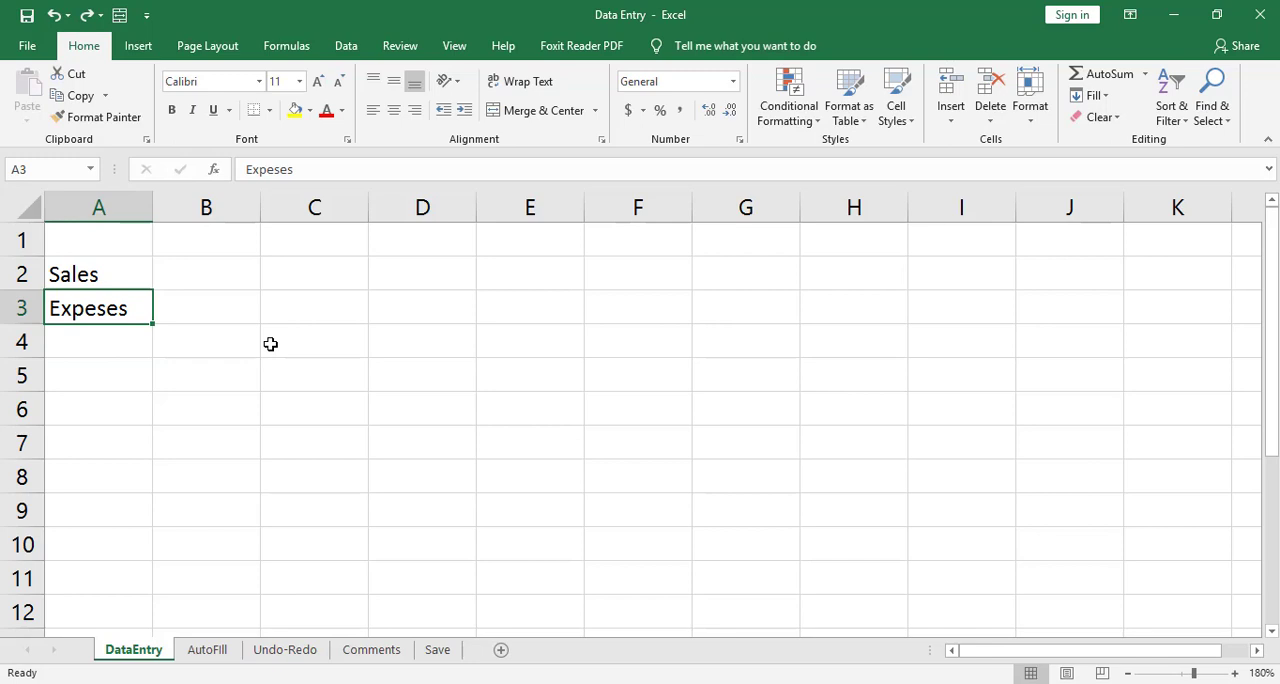
# Edit the misspelled label within cell A3, inserting the missing "n" so it reads "Expenses".
pyautogui.doubleClick(104, 311)
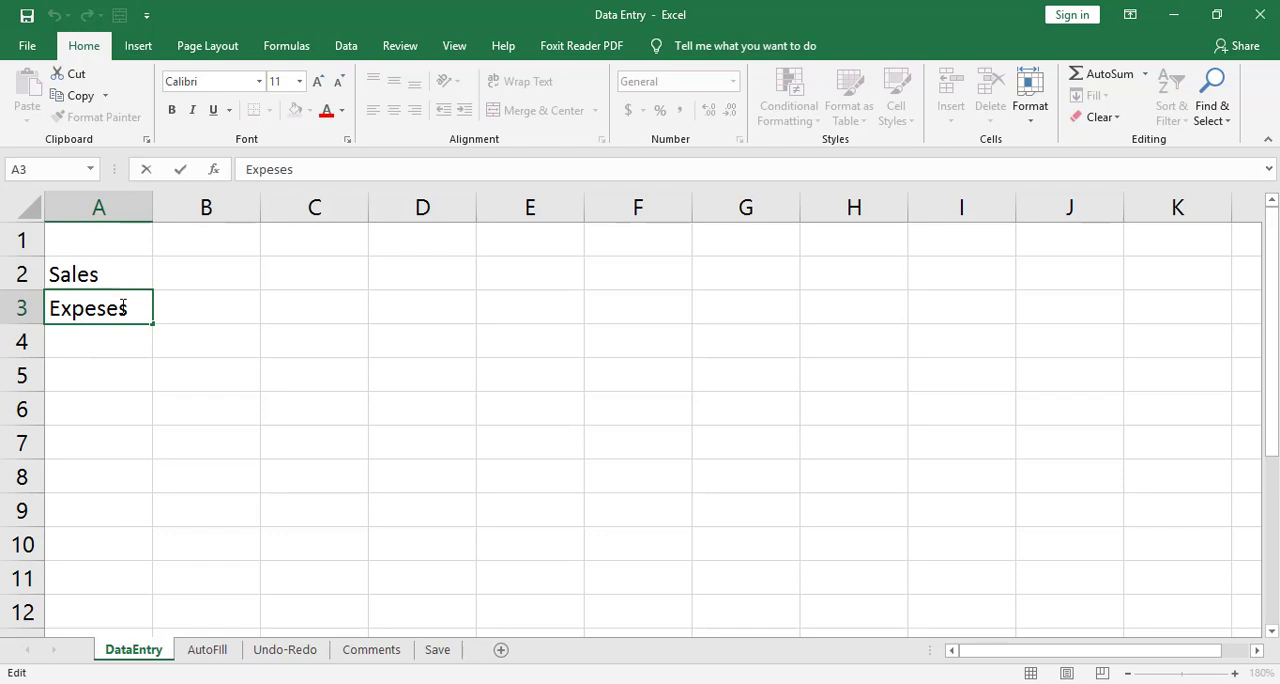
pyautogui.press('Left')
pyautogui.write('n')
pyautogui.press('Return')
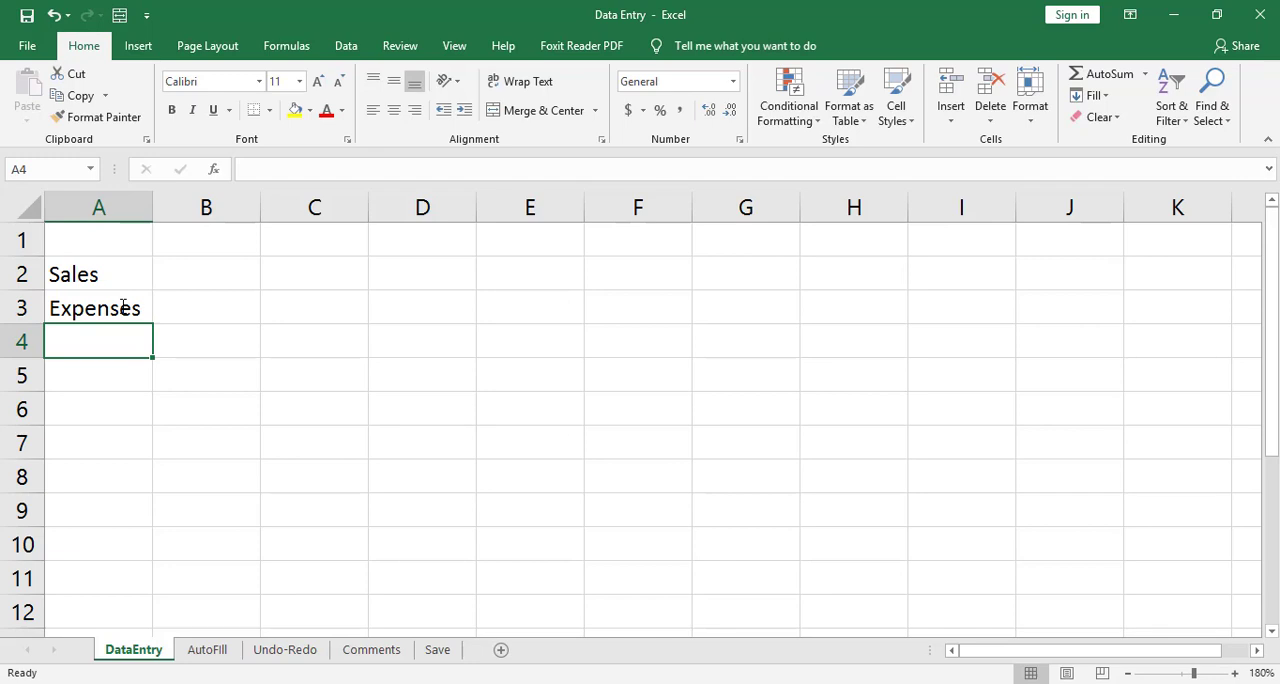
# Enter the row label "Profit" in cell A4, below Expenses.
pyautogui.write('Po')
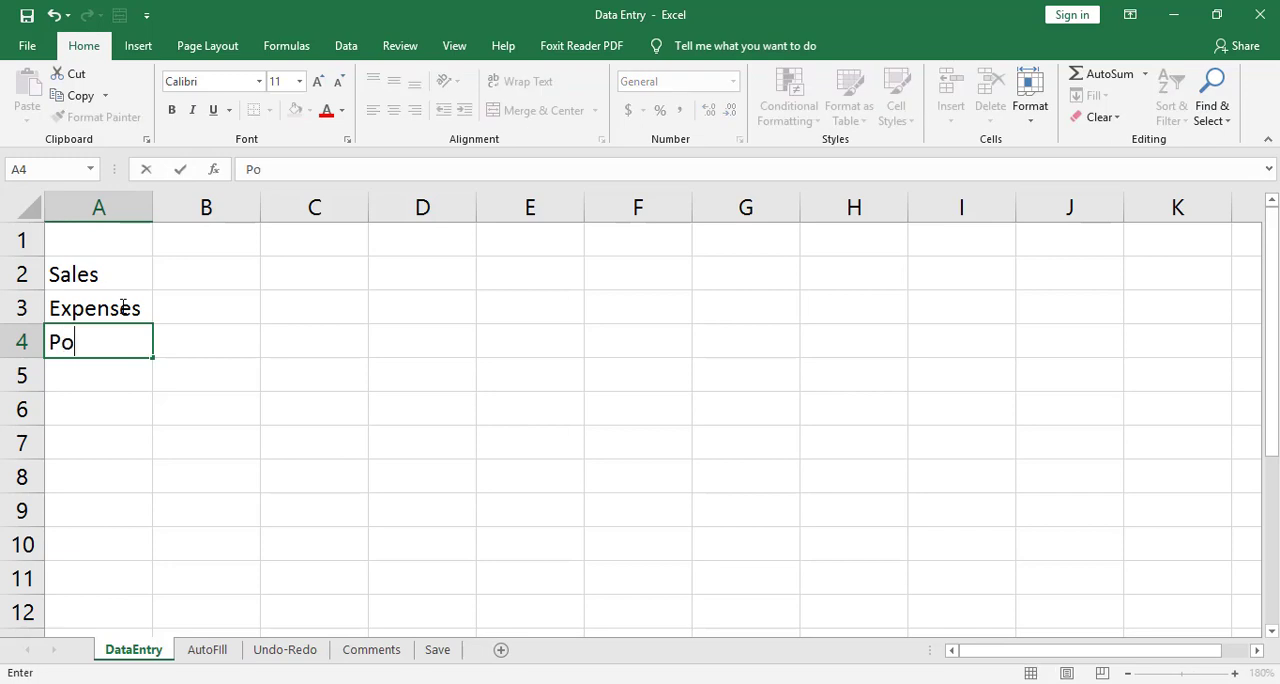
pyautogui.press('BackSpace')
pyautogui.write('rofit')
pyautogui.press('Return')
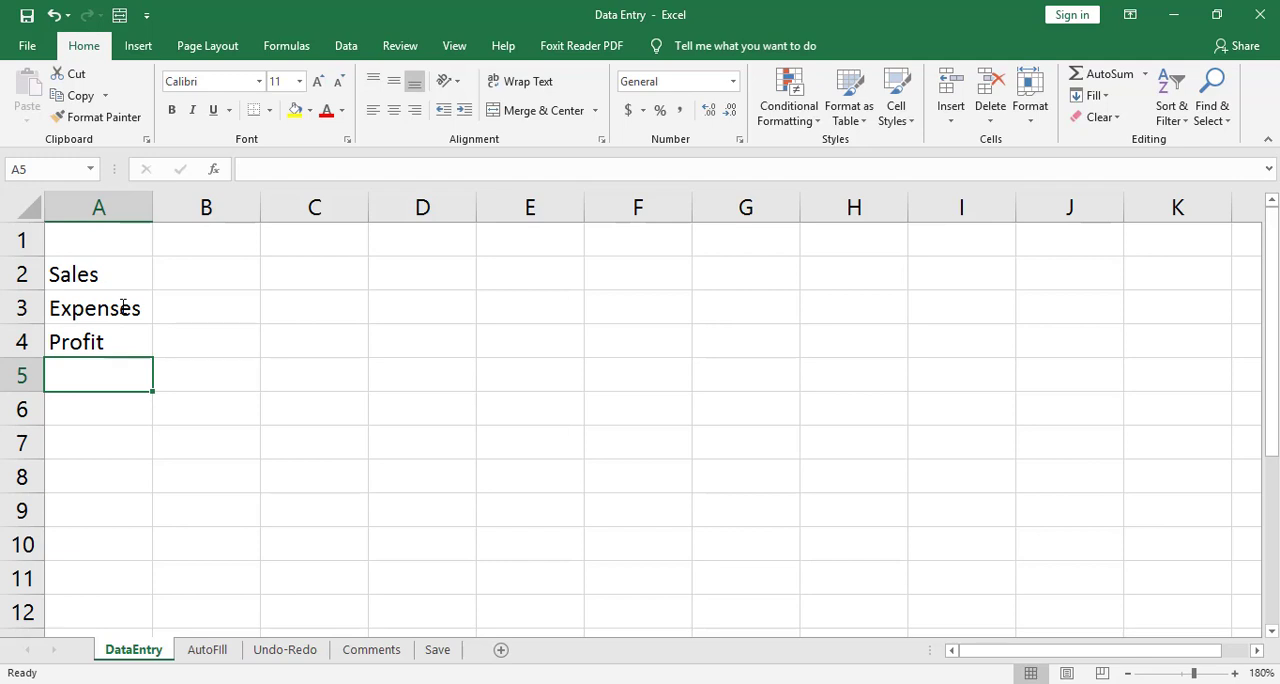
# Enter 50 as the first Sales value in cell B2.
pyautogui.press('Up')
pyautogui.press('Up')
pyautogui.press('Up')
pyautogui.press('Right')
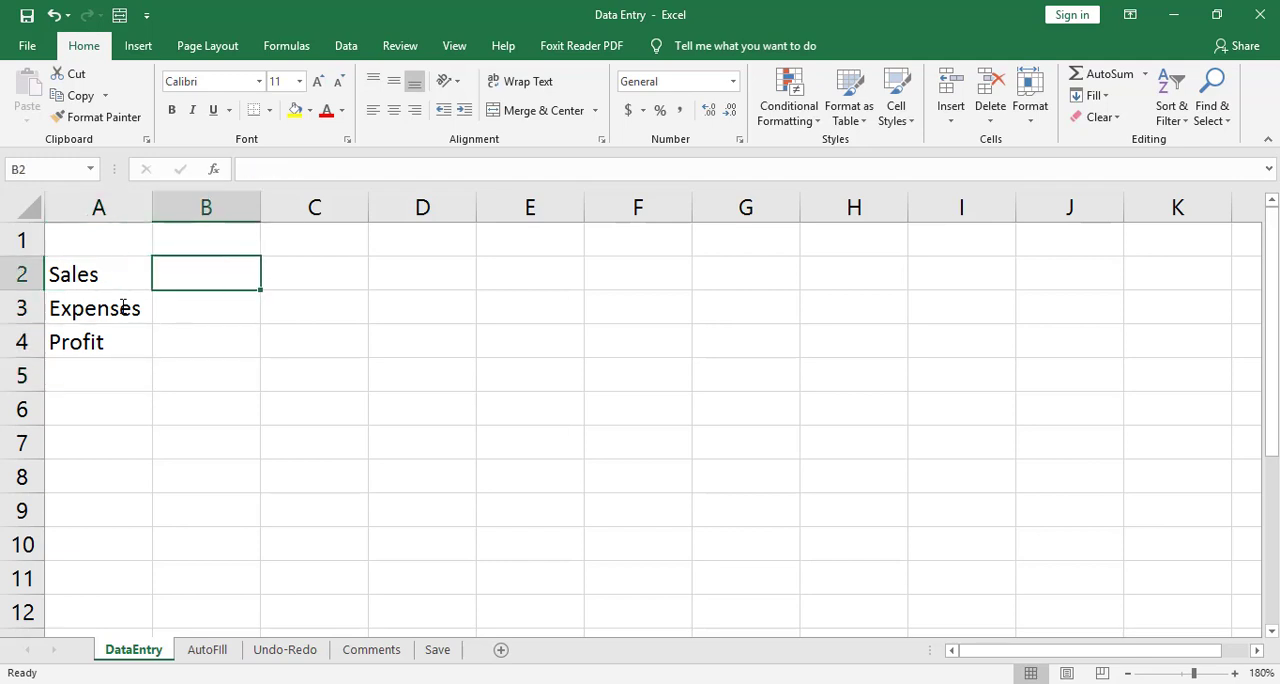
pyautogui.press('Left')
pyautogui.press('Right')
pyautogui.write('50')
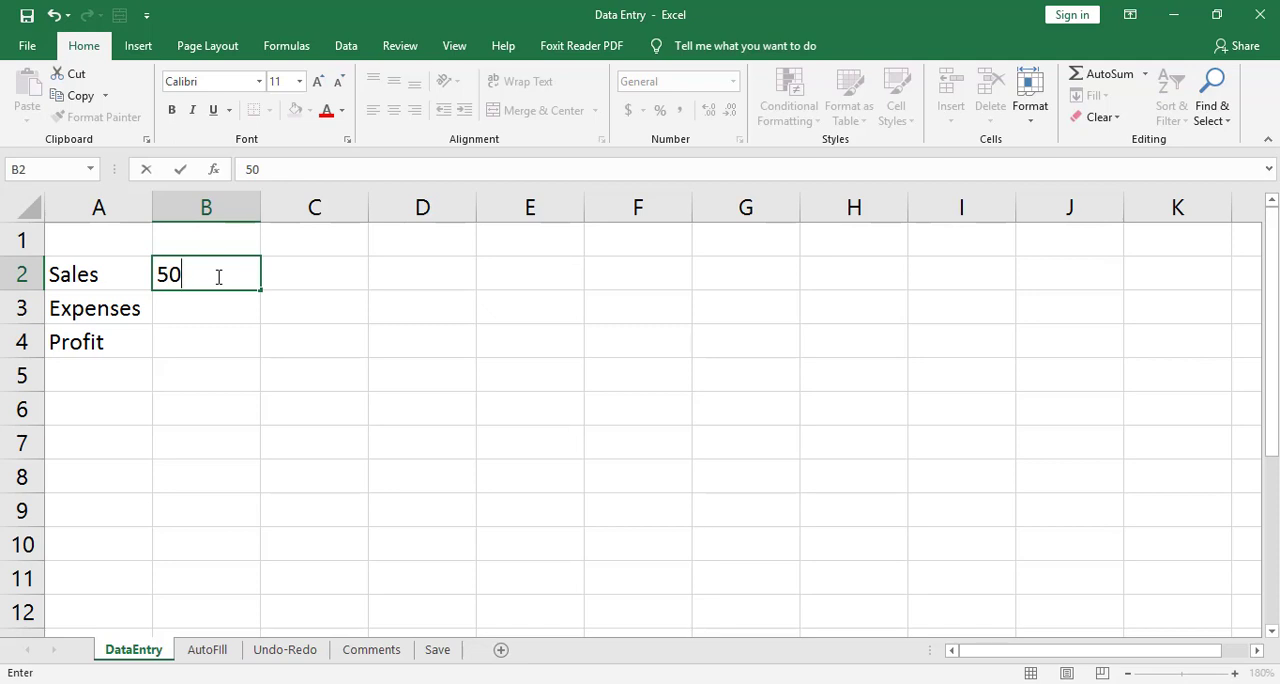
pyautogui.press('Return')
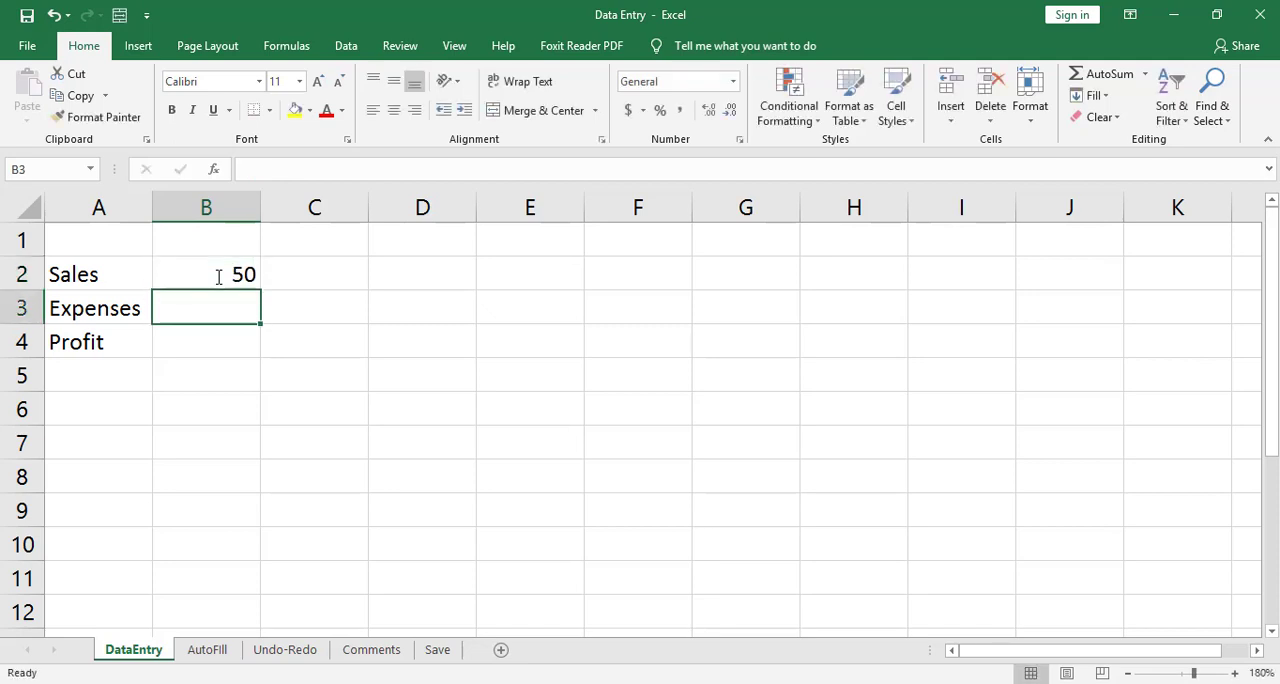
# Continue the Sales row from B2 by entering 67, 90, 43 and 39 in cells C2 through F2.
pyautogui.click(218, 277)
pyautogui.doubleClick(220, 274)
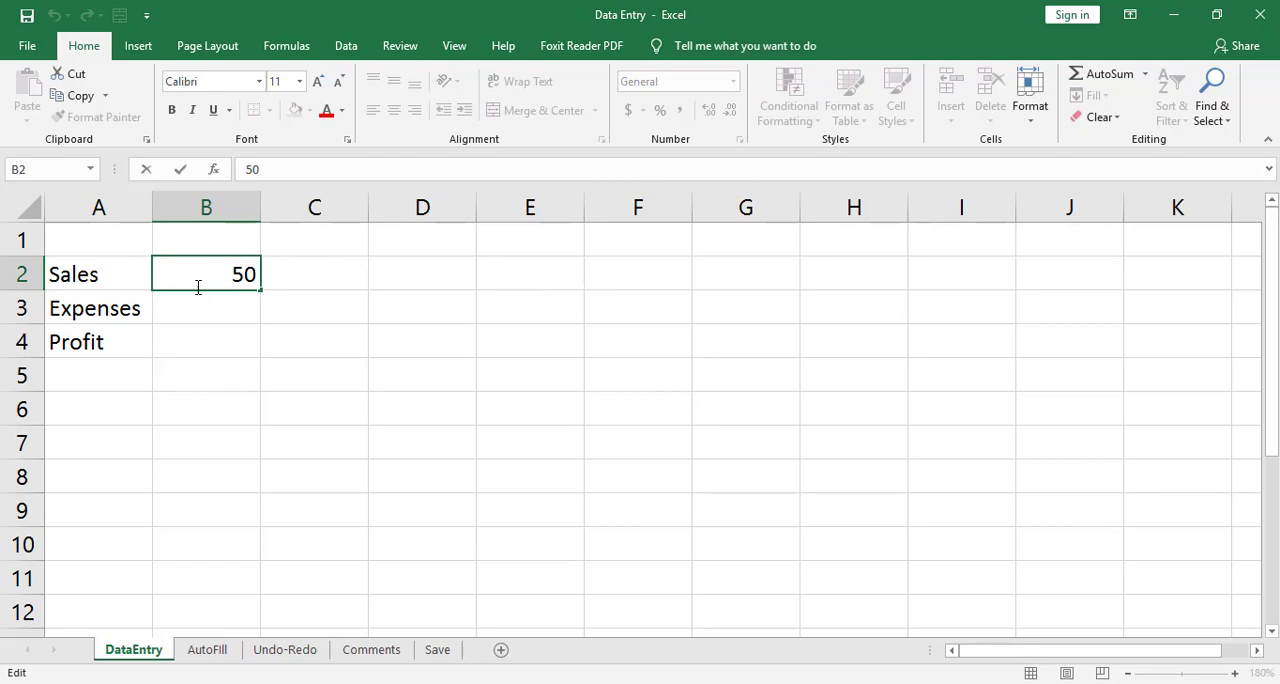
pyautogui.press('Tab')
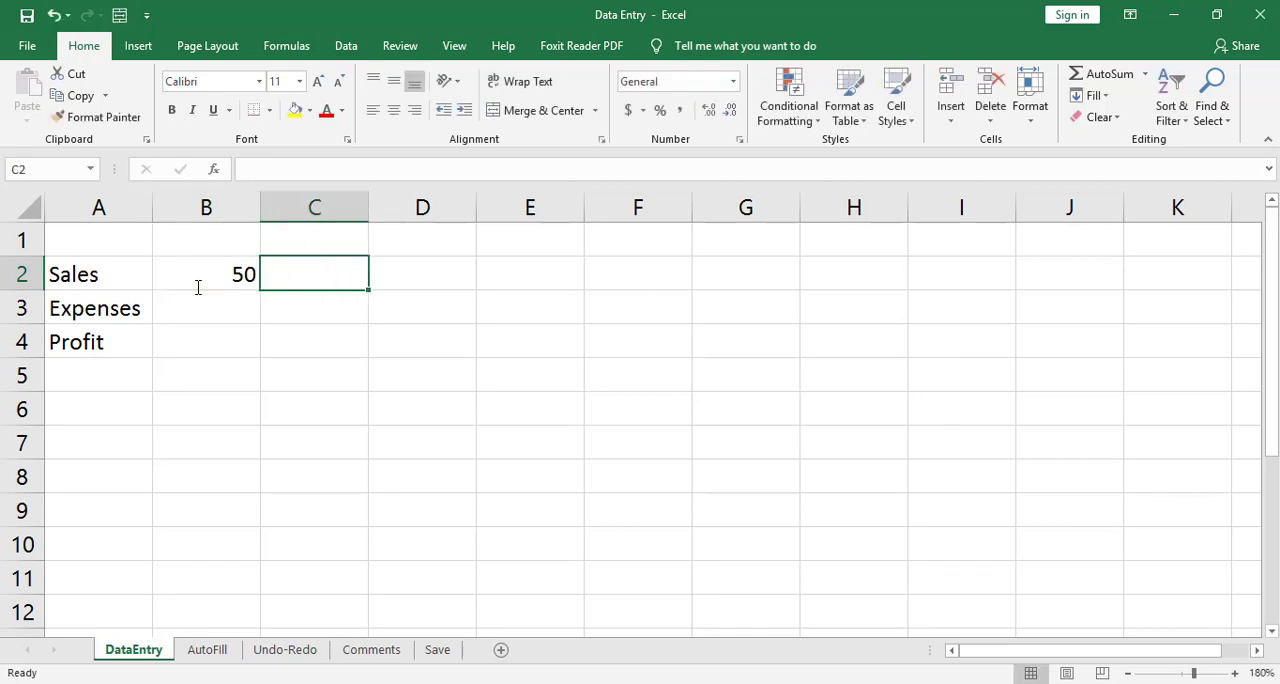
pyautogui.write('67')
pyautogui.press('Tab')
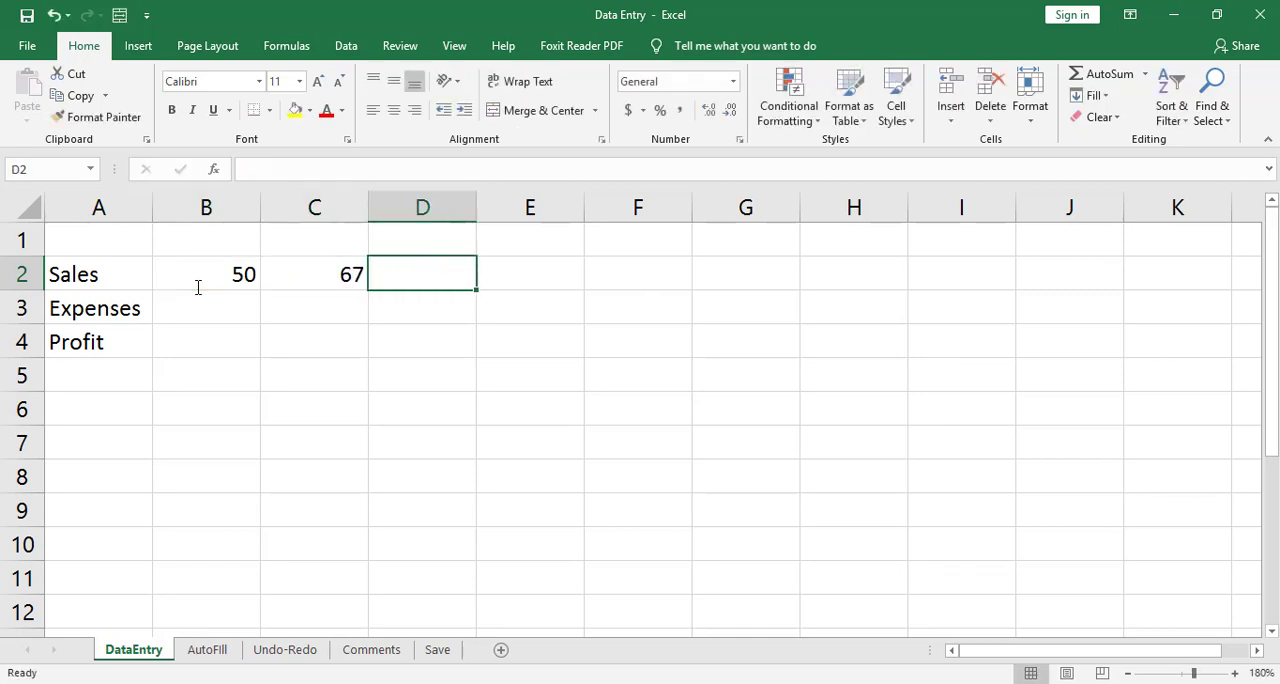
pyautogui.write('90')
pyautogui.press('Tab')
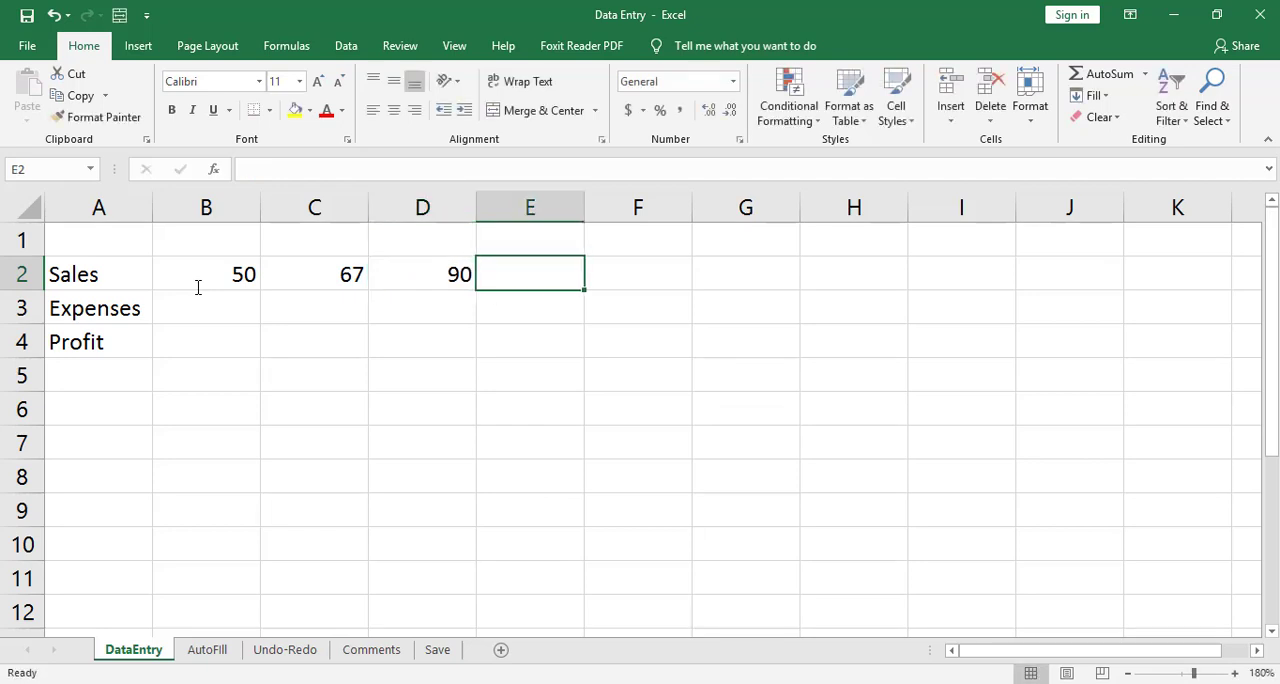
pyautogui.write('43')
pyautogui.press('Tab')
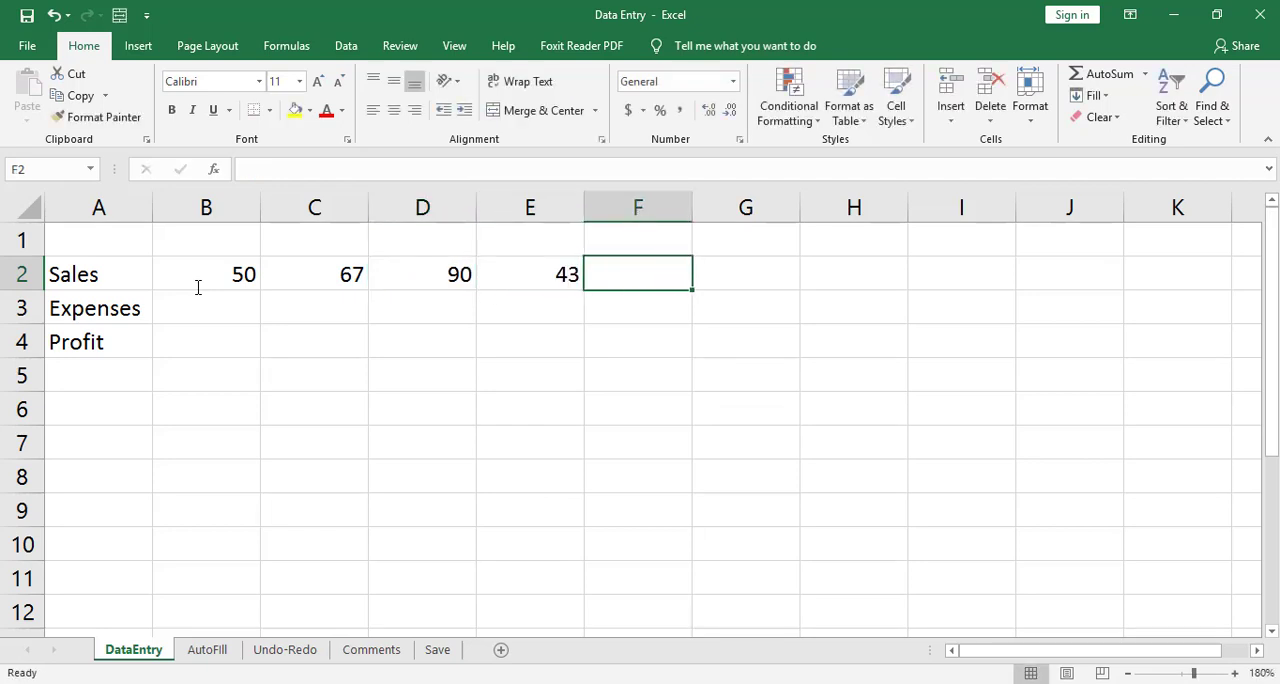
pyautogui.write('39')
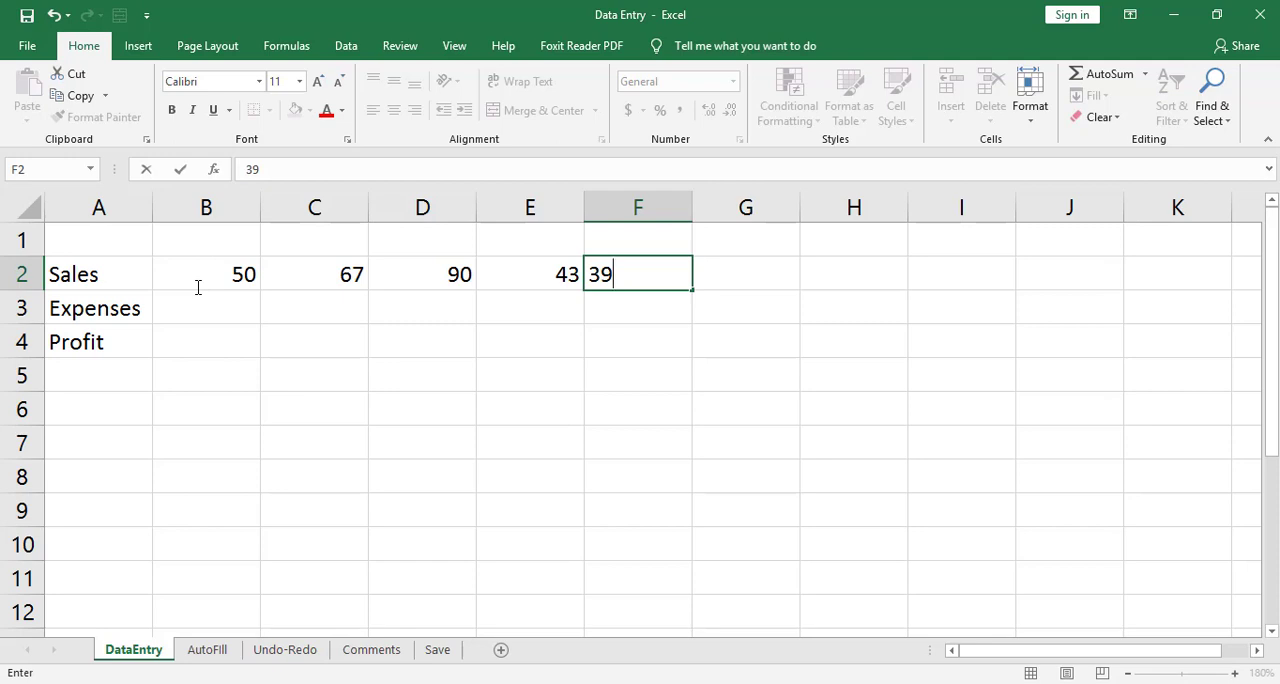
pyautogui.press('Return')
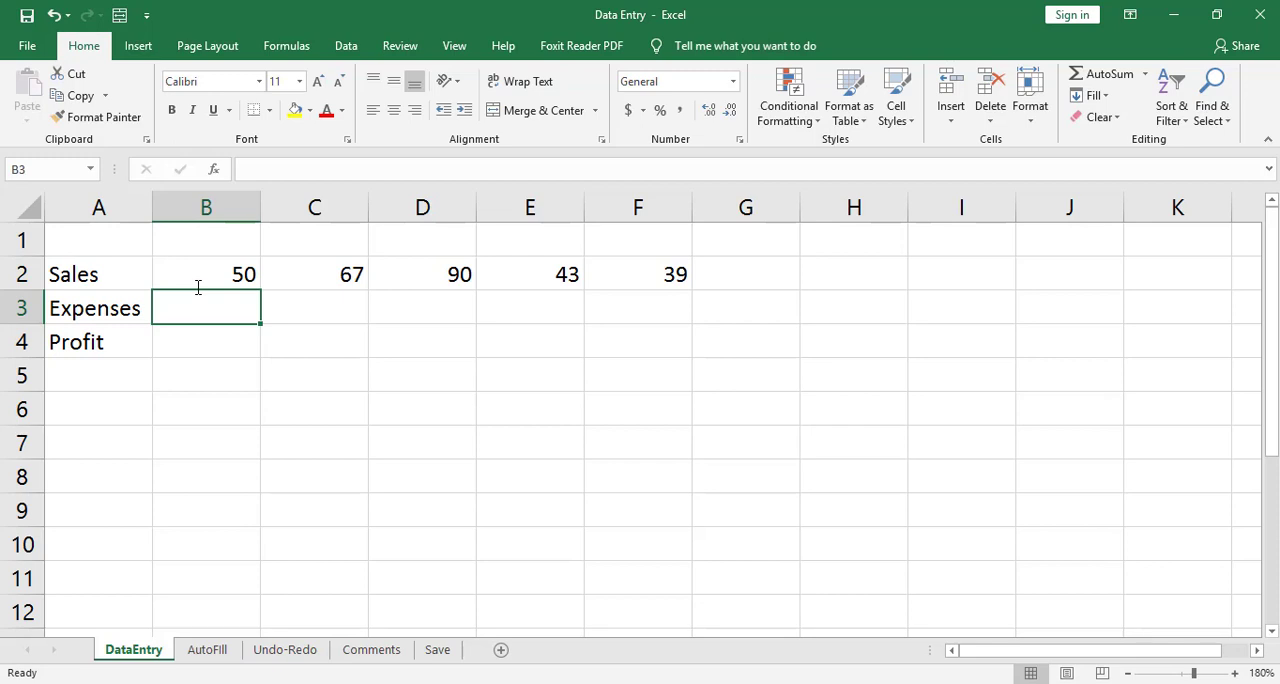
# Fill the Expenses row with 23, 45, 78, 334 and 12 in cells B3 through F3.
pyautogui.write('23')
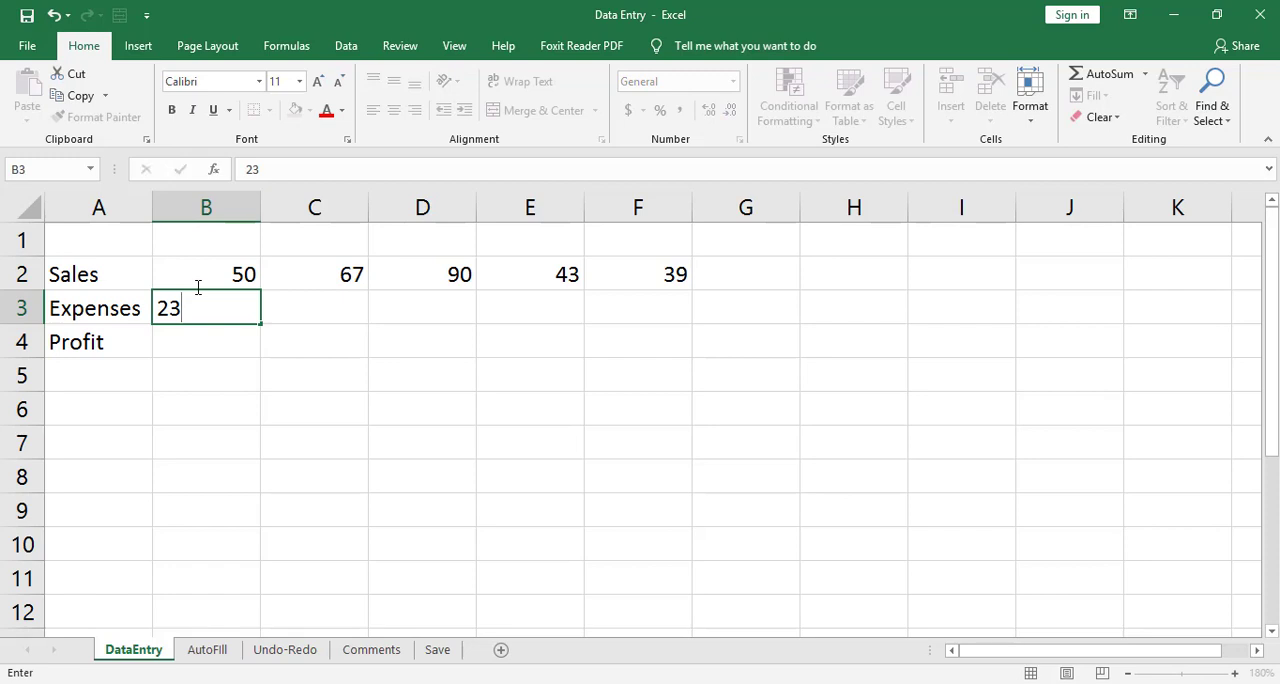
pyautogui.press('Tab')
pyautogui.write('45')
pyautogui.press('Tab')
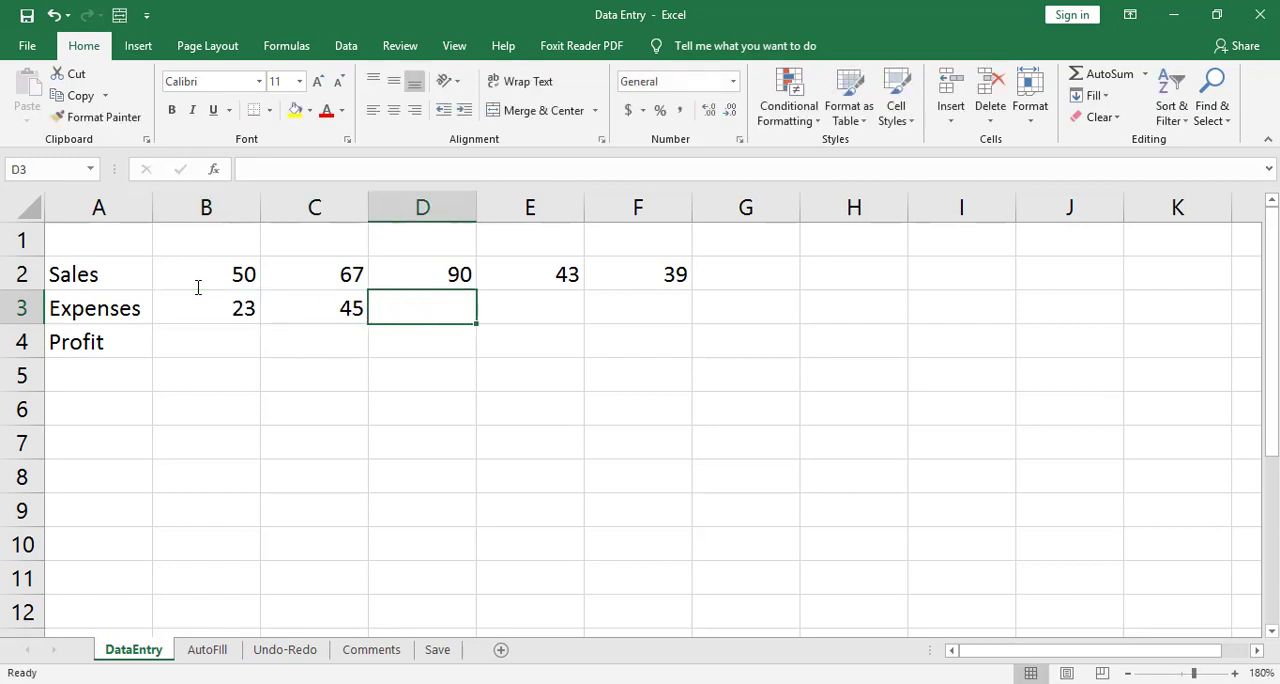
pyautogui.write('78')
pyautogui.press('Tab')
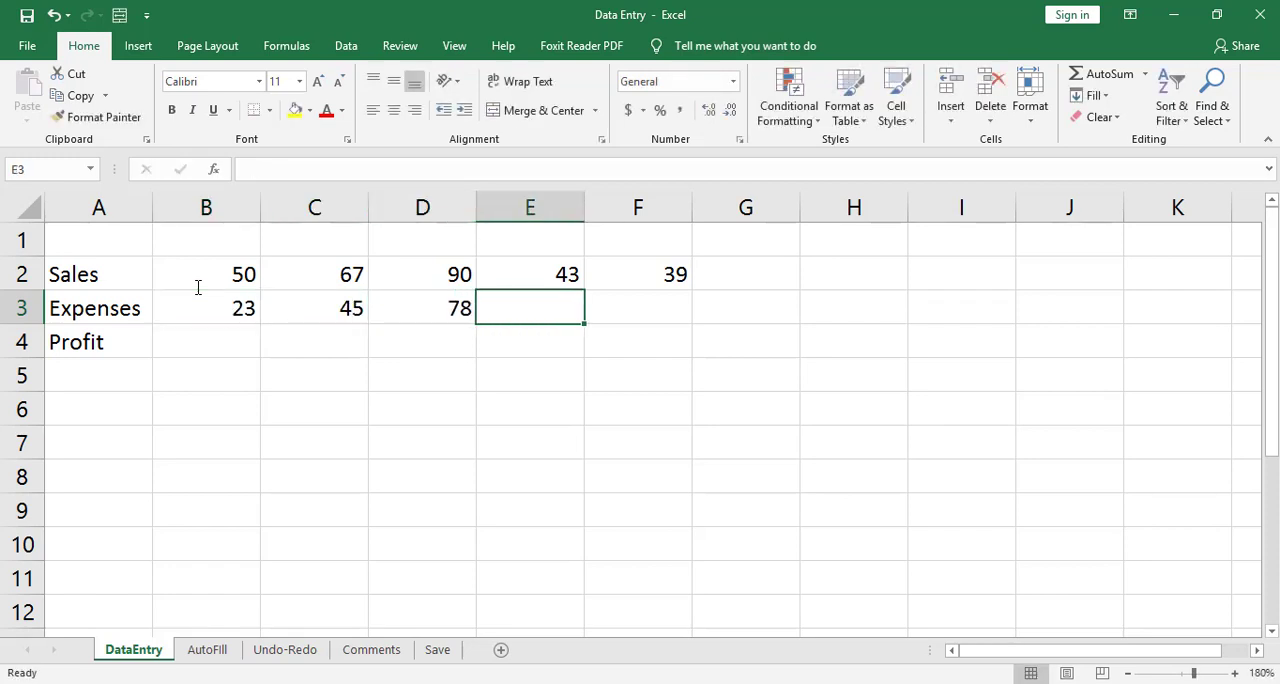
pyautogui.write('334')
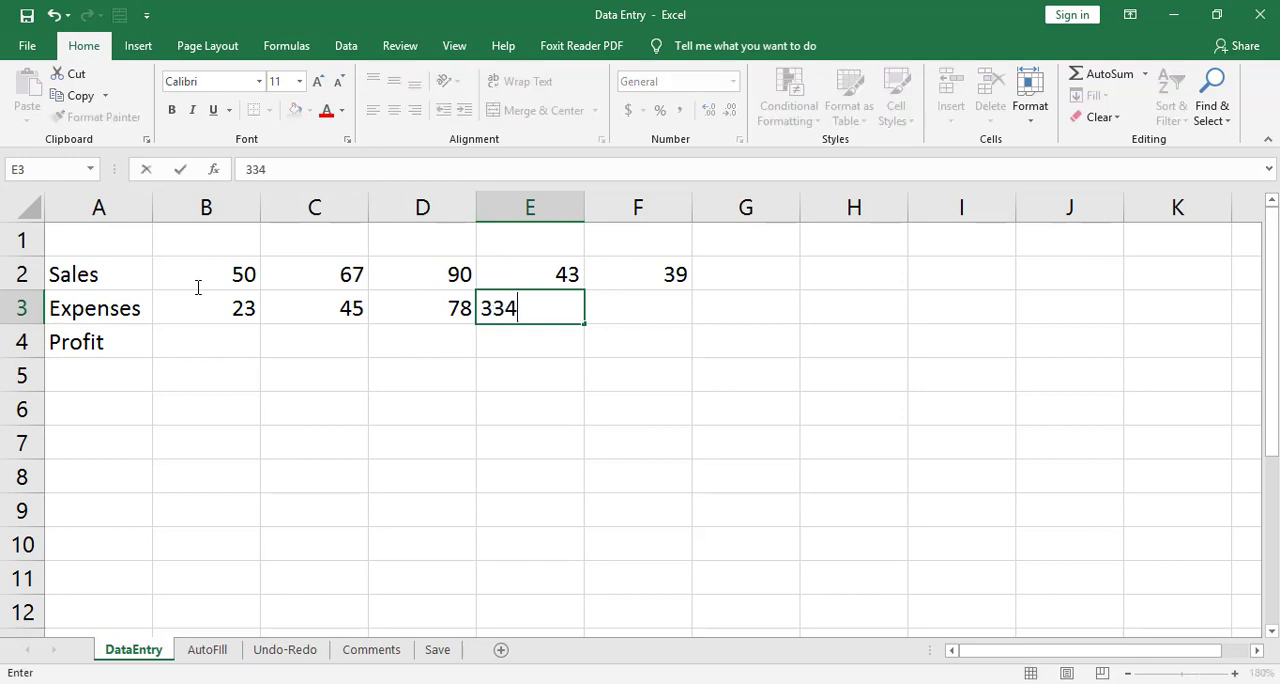
pyautogui.press('Tab')
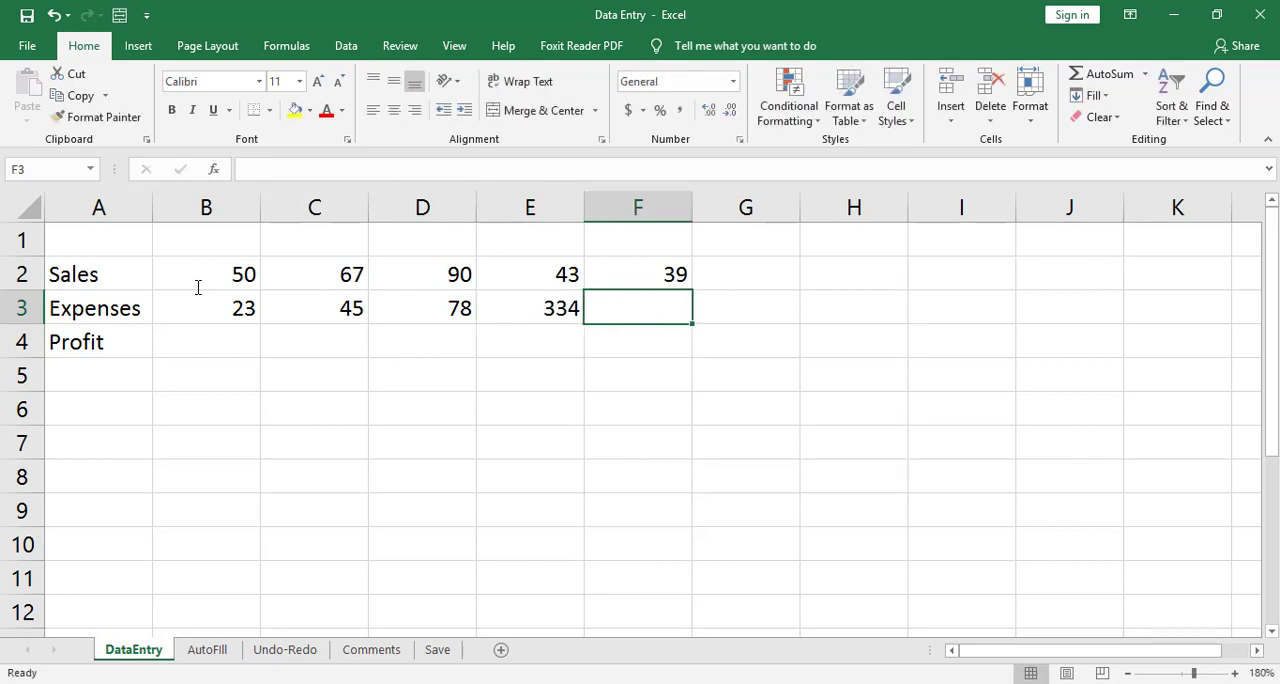
pyautogui.write('63')
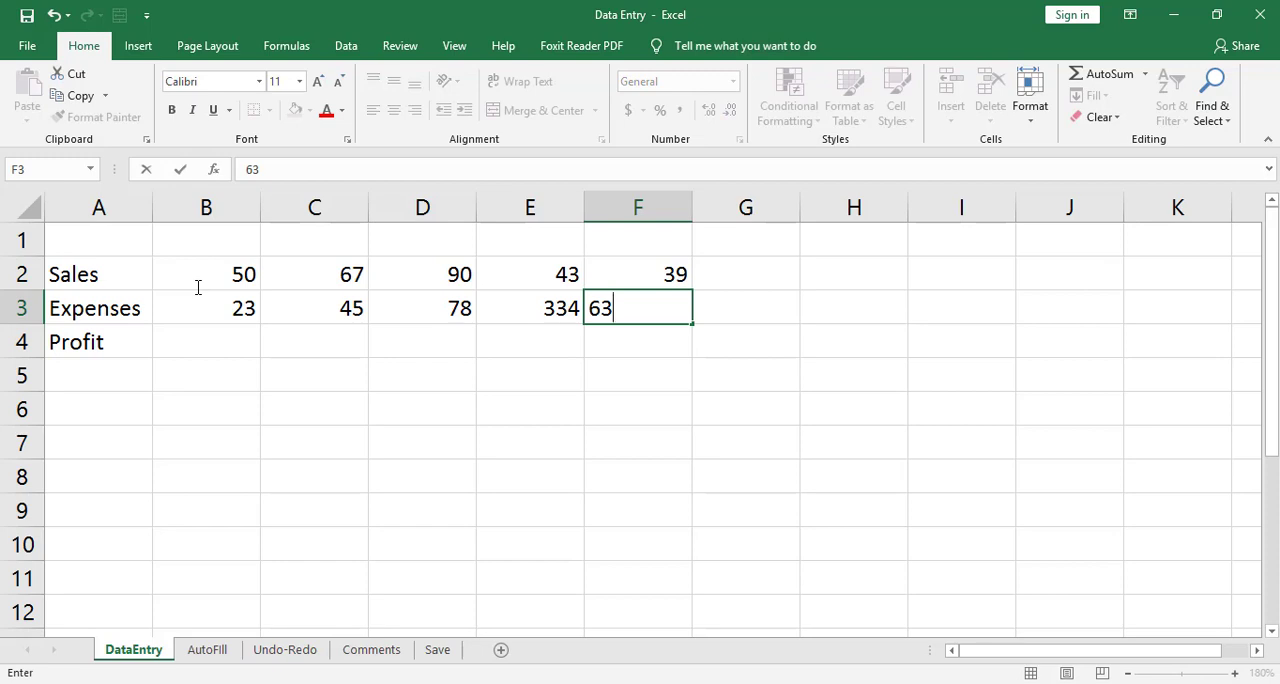
pyautogui.press('BackSpace')
pyautogui.press('BackSpace')
pyautogui.write('12')
pyautogui.press('Left')
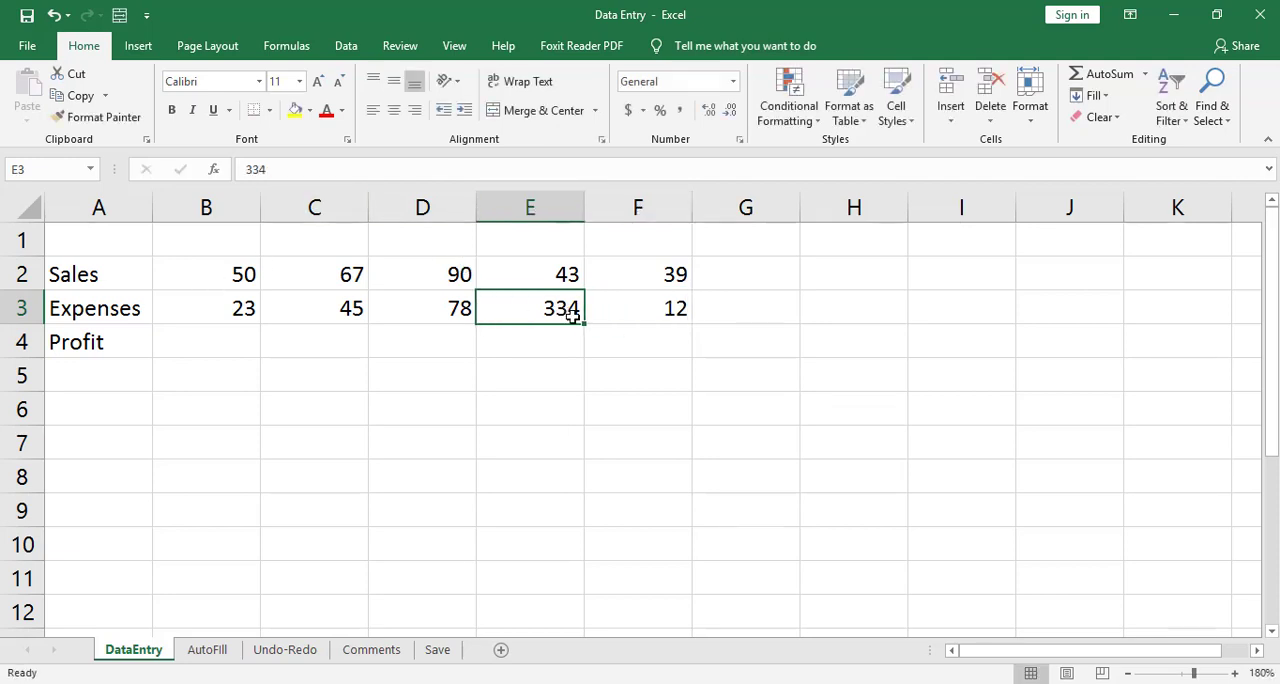
# Replace the expense value in cell E3 with 21 and select the first Profit cell, B4.
pyautogui.write('21')
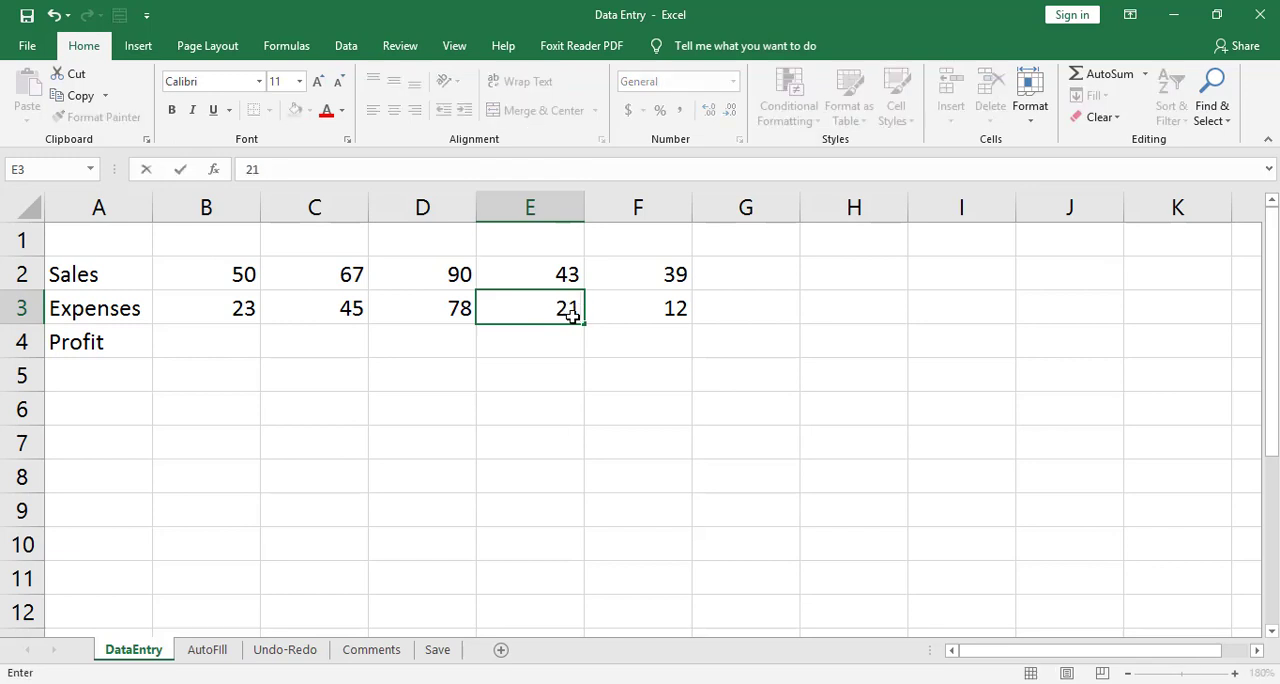
pyautogui.press('Return')
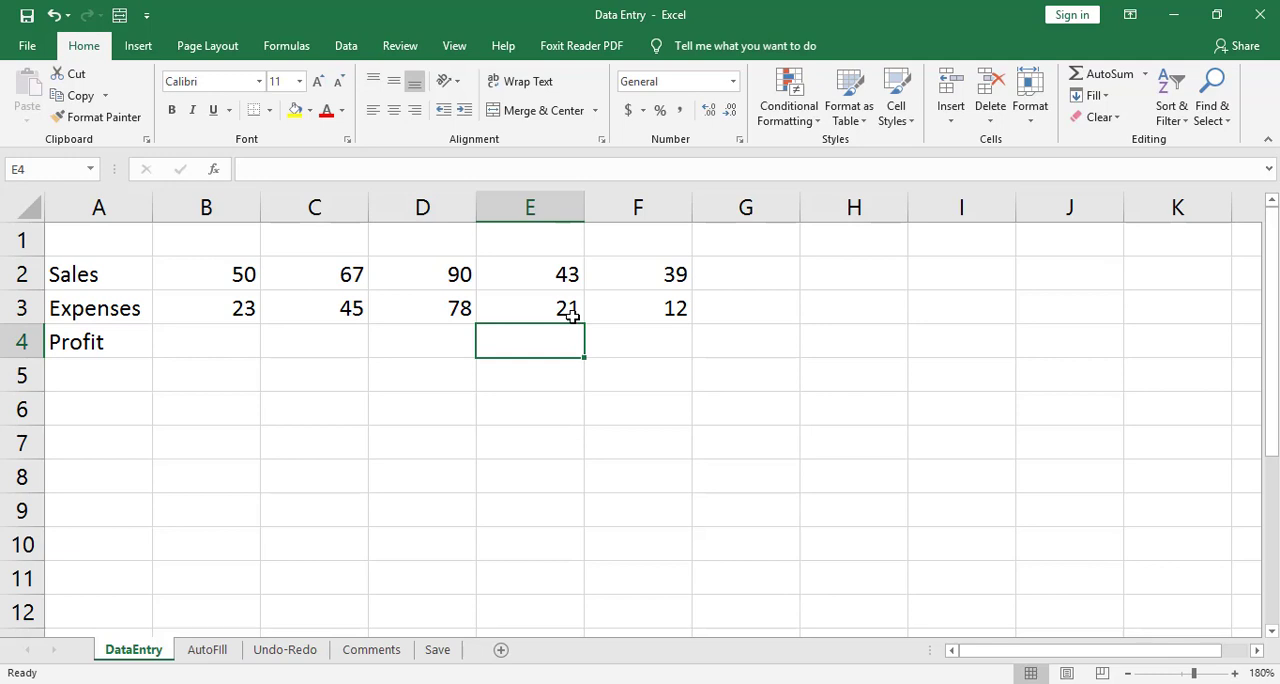
pyautogui.click(204, 341)
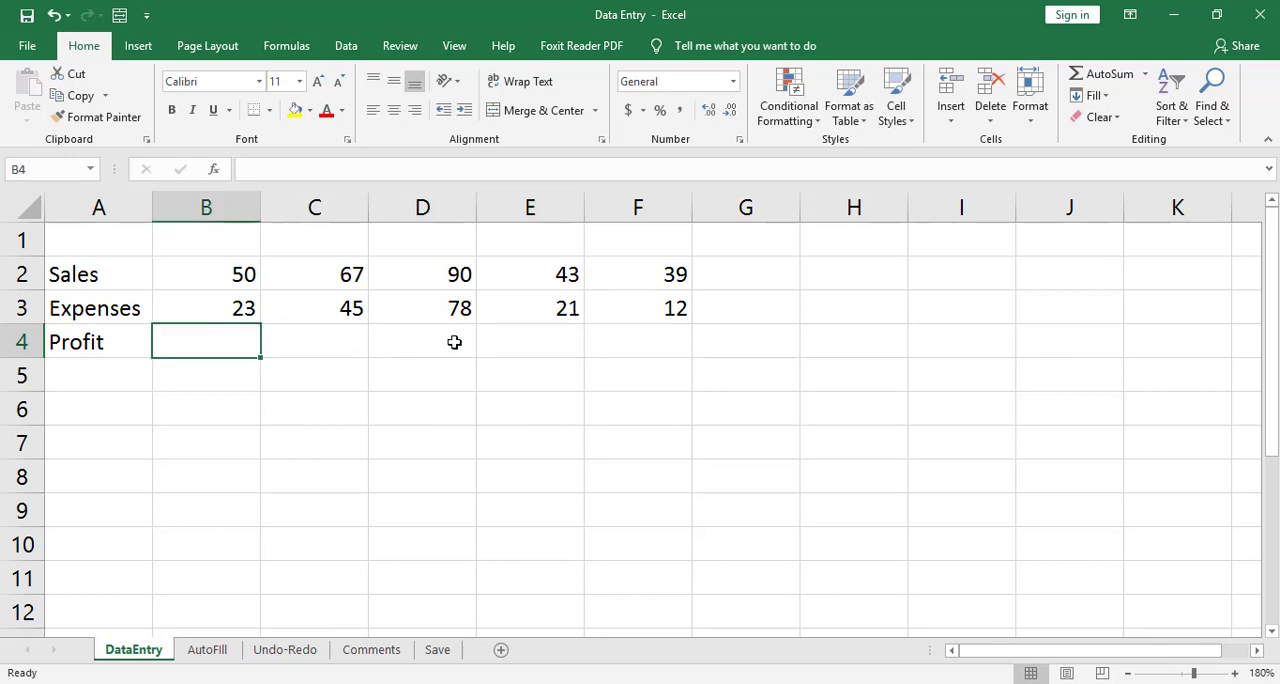